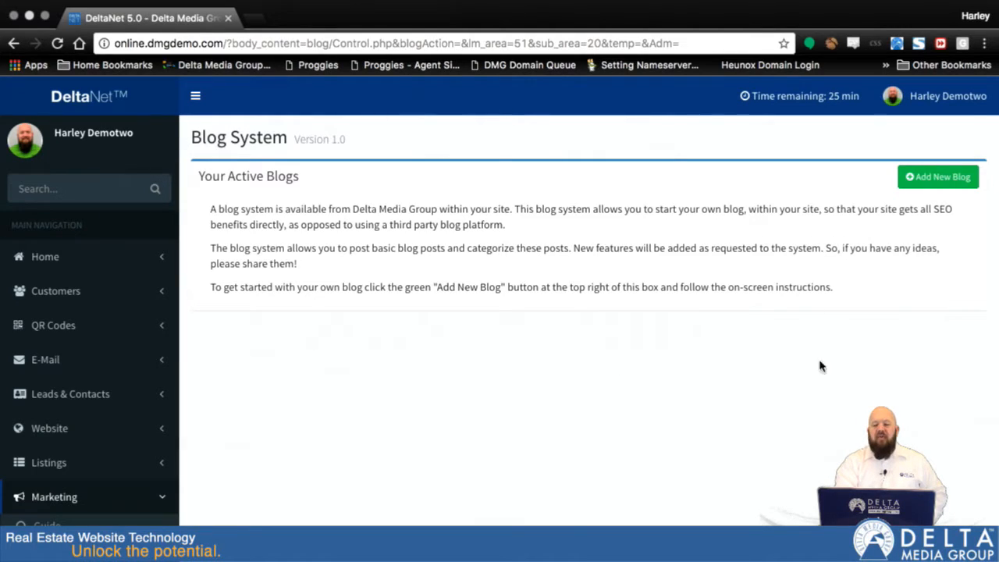
Step: Start a new blog and title it with the owner's first name followed by "'s Awesome Blog"
click(938, 178)
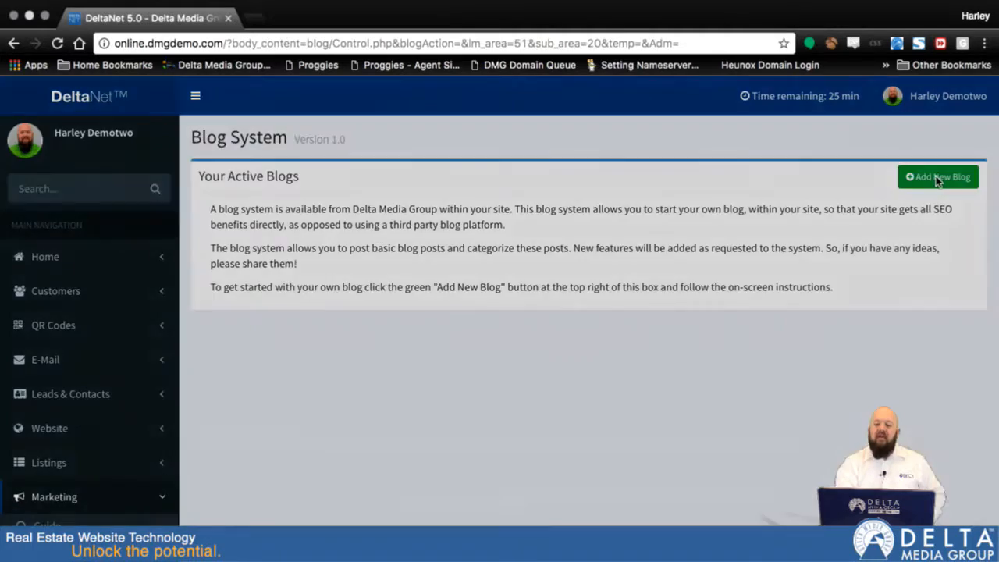
click(453, 248)
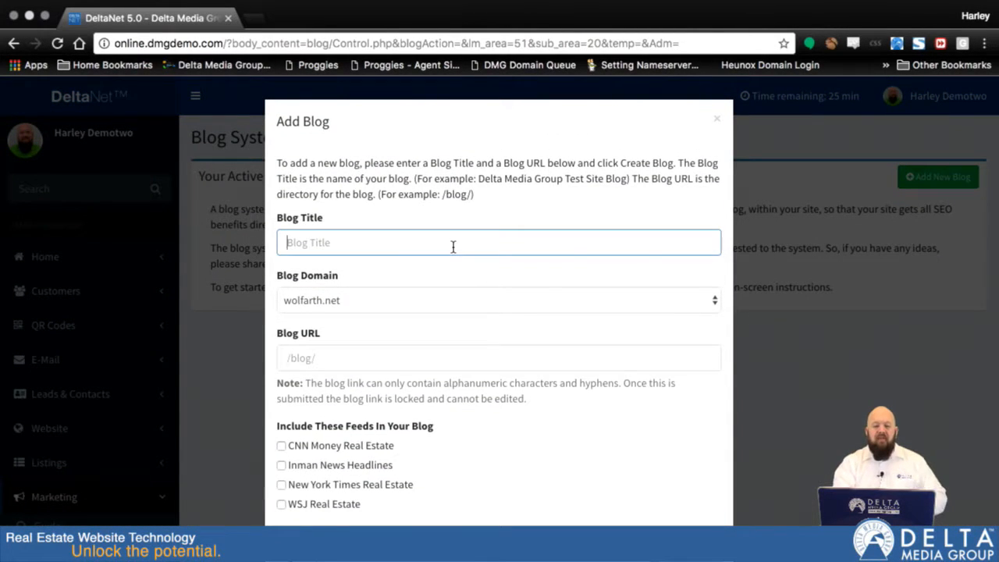
text(H)
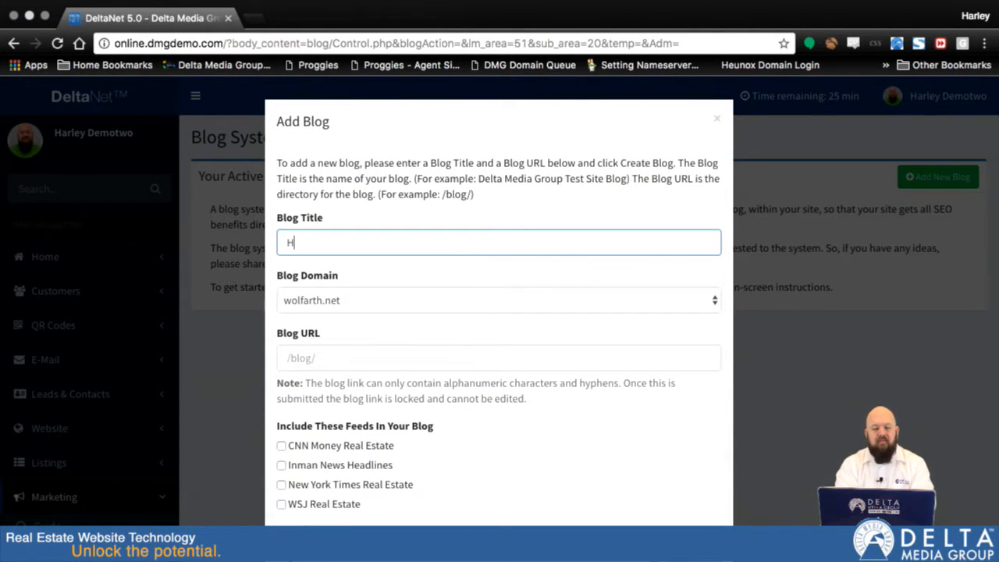
text(arley's )
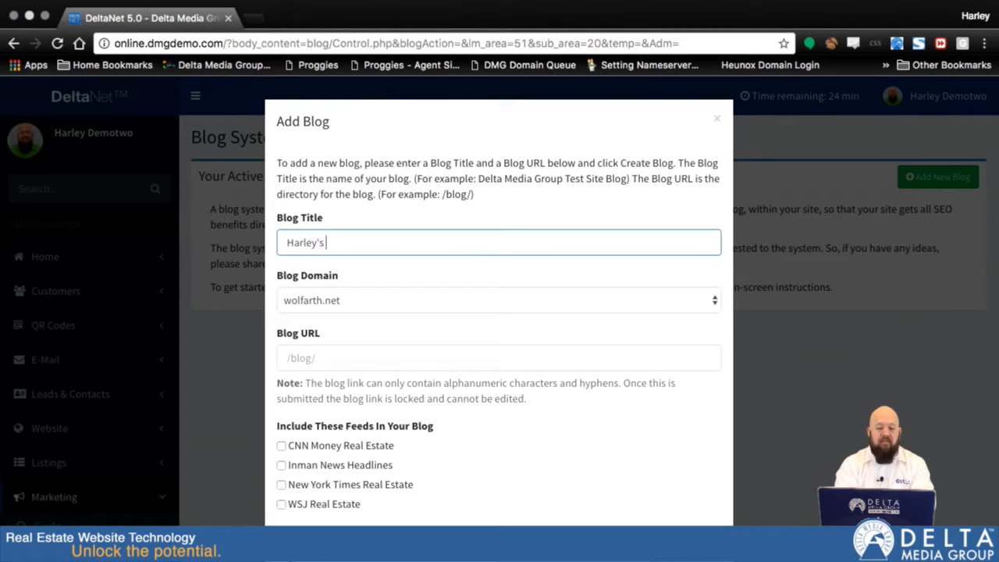
text(Awesom Blog)
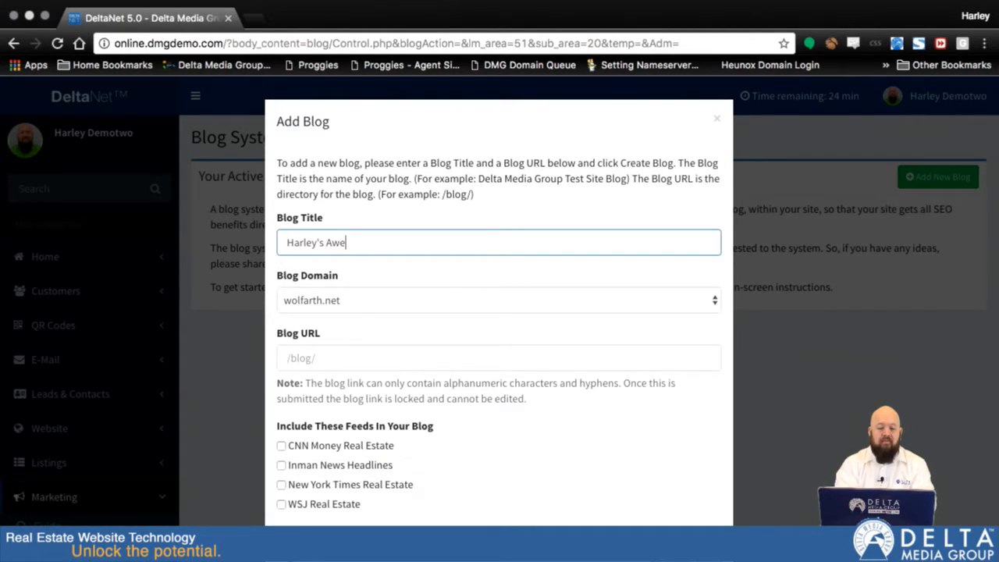
key(BackSpace)
key(BackSpace)
key(BackSpace)
key(BackSpace)
key(BackSpace)
text(e Blog)
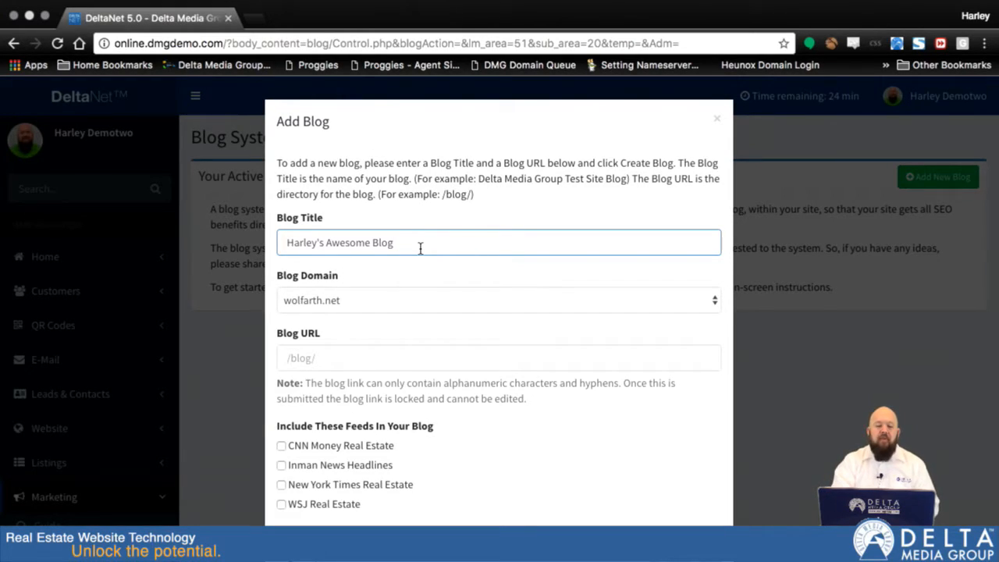
Step: Set the blog domain to hdemo2.dmgdemo.com and the blog URL to the owner's first name followed by "s_blog", enclosed in slashes
click(711, 302)
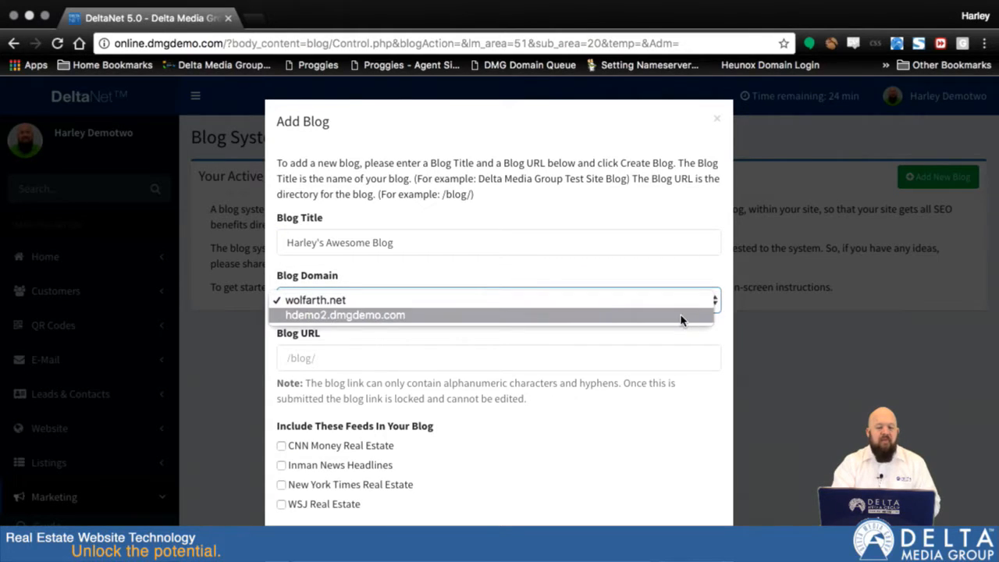
click(326, 316)
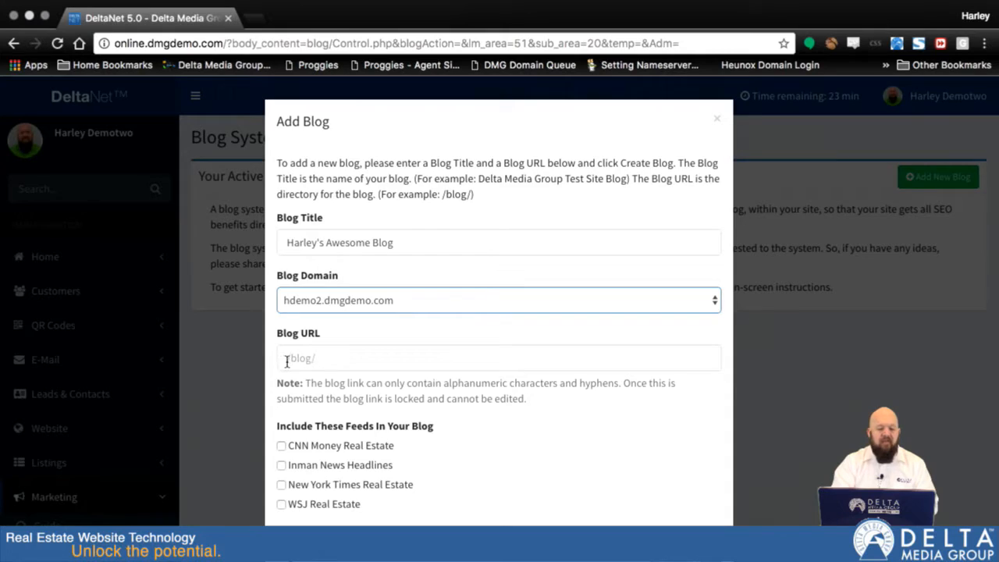
click(333, 361)
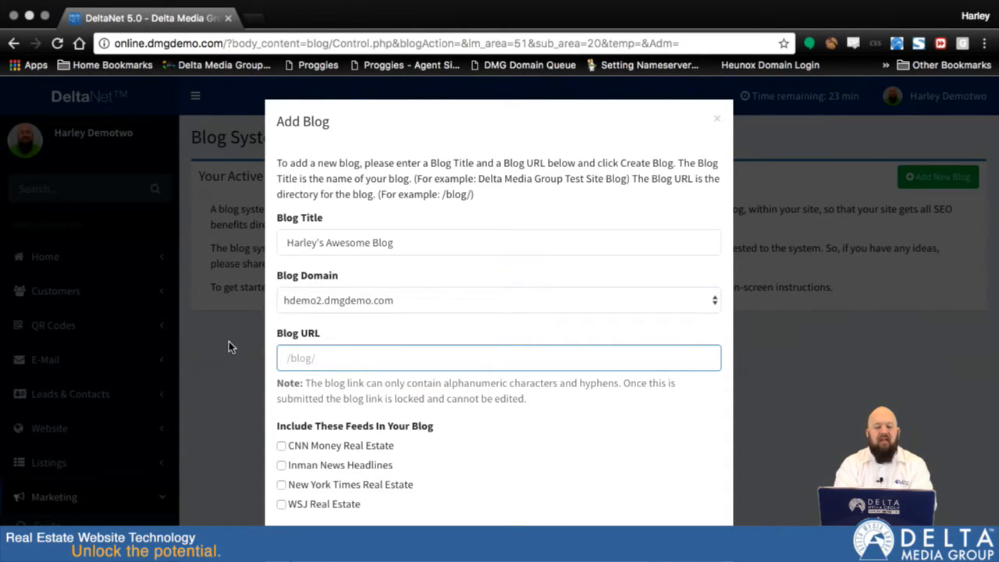
text(/harley)
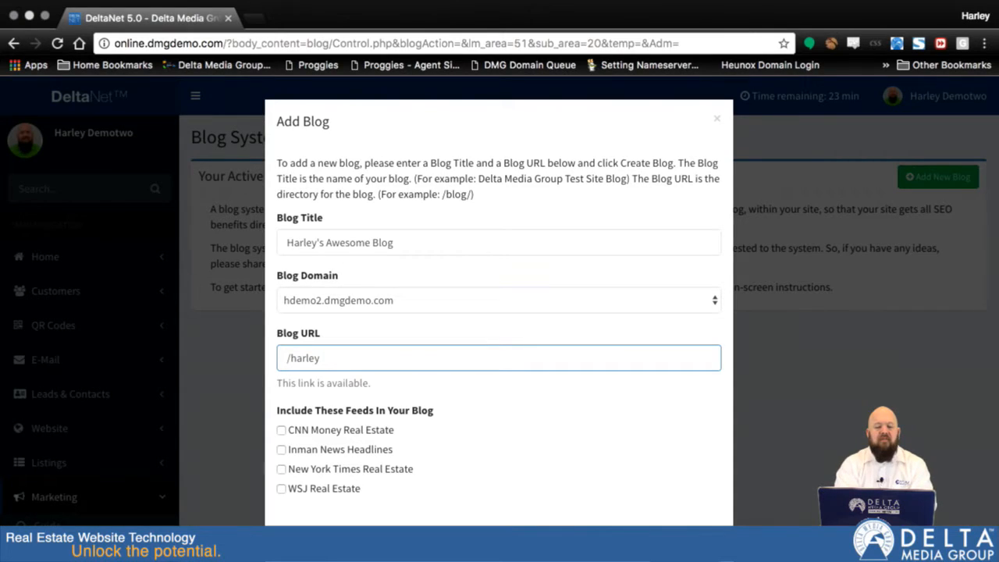
text(s_blog)
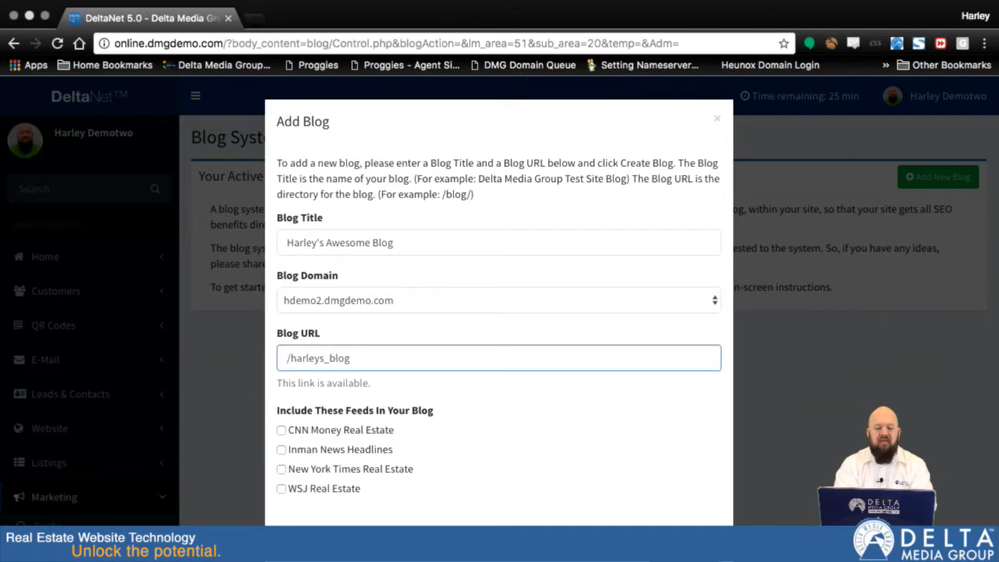
text(/)
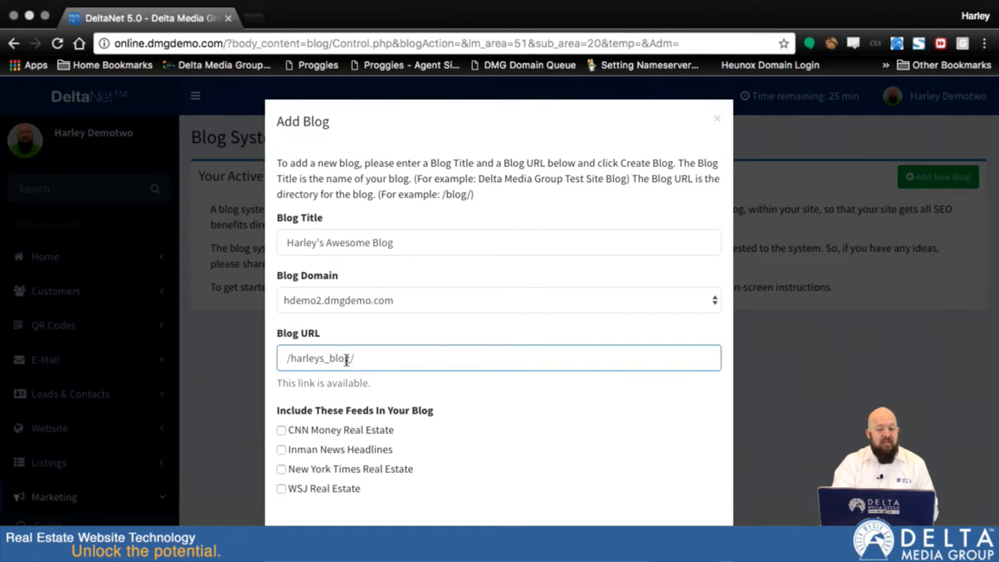
Step: Try the other available blog domain and return the selection to hdemo2.dmgdemo.com
click(409, 301)
click(409, 286)
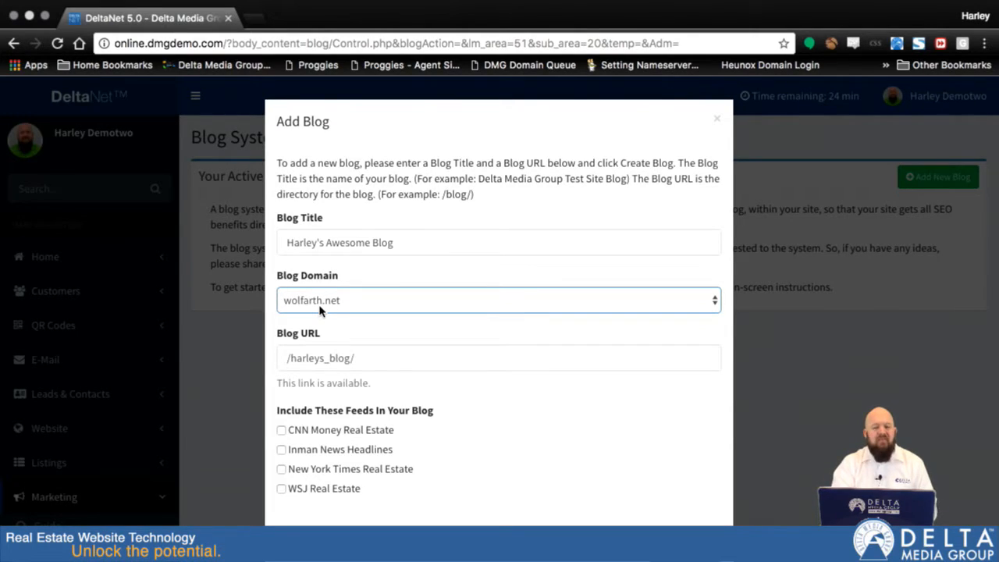
click(338, 301)
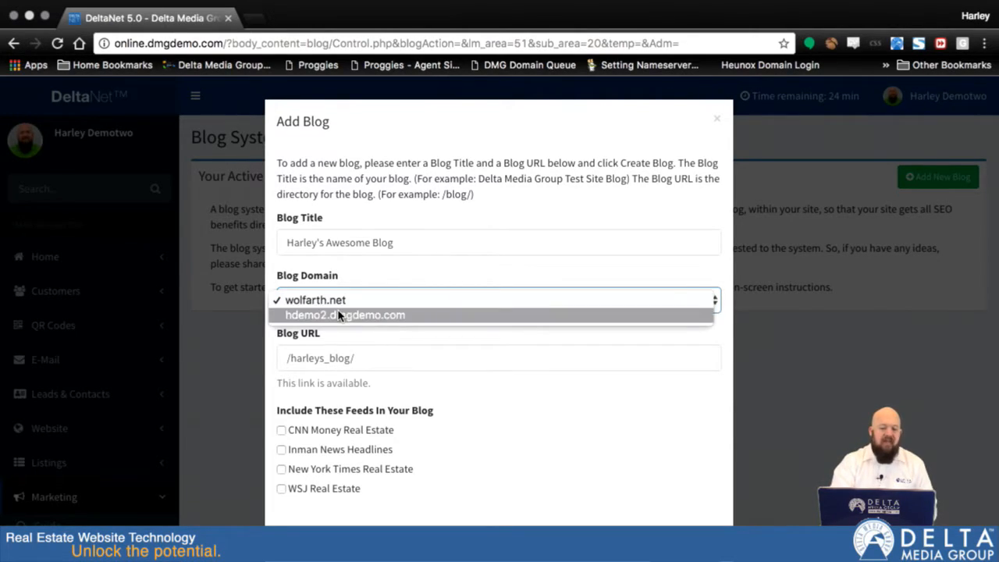
click(338, 314)
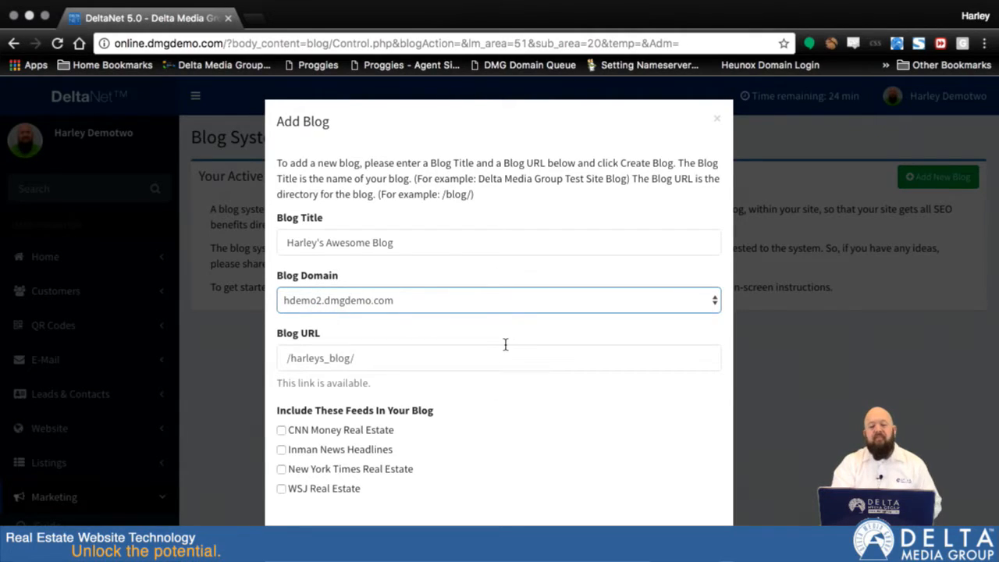
Step: Include the CNN Money Real Estate and Inman News Headlines feeds and create the blog
scroll(491, 360, down, 1)
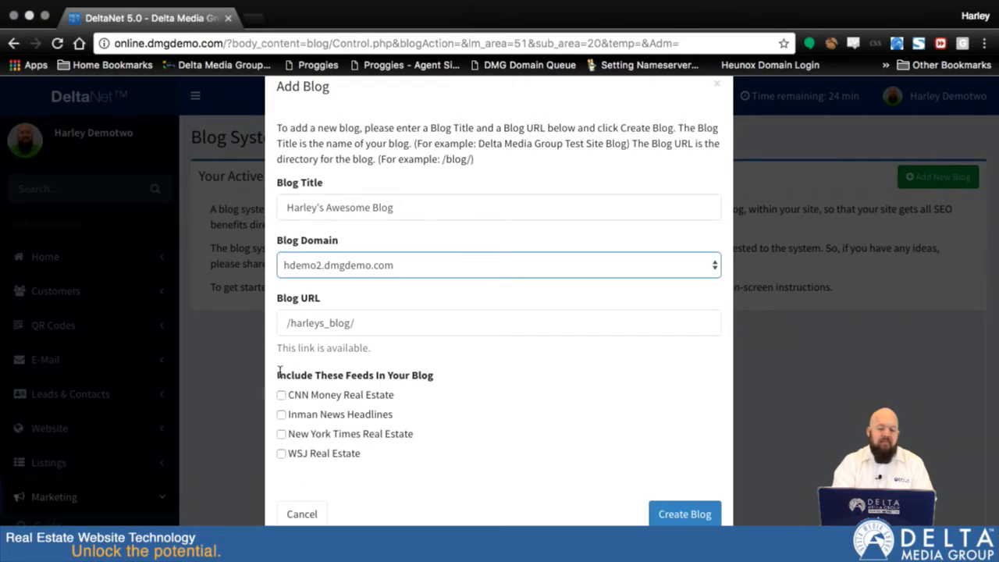
click(280, 394)
click(282, 414)
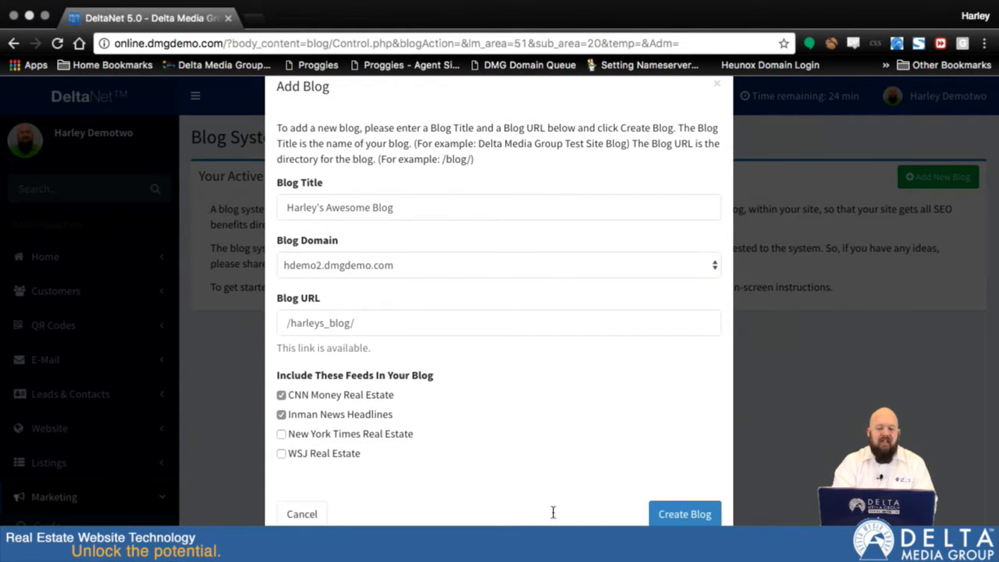
click(685, 515)
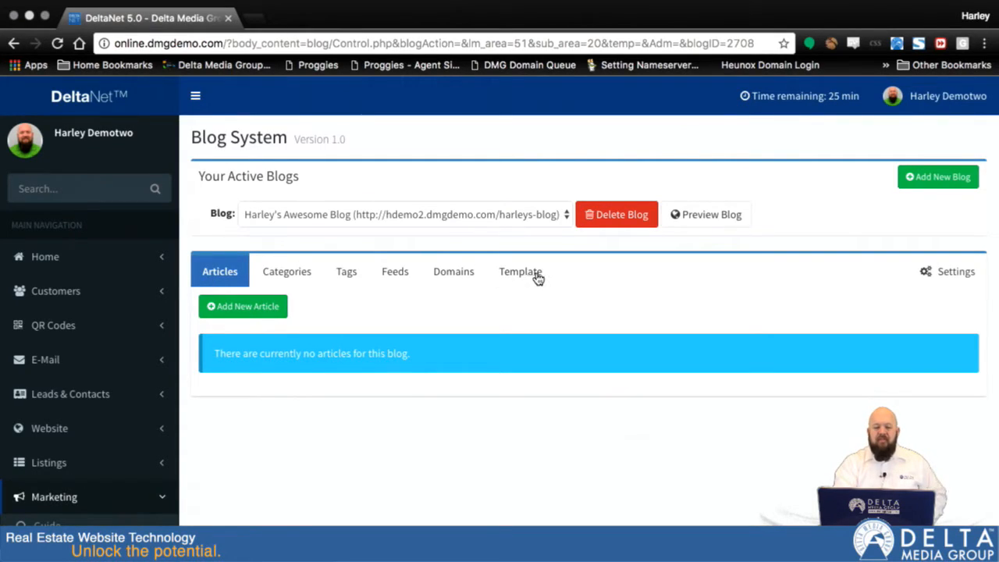
Step: Review the new blog's categories, tags and feeds
click(282, 278)
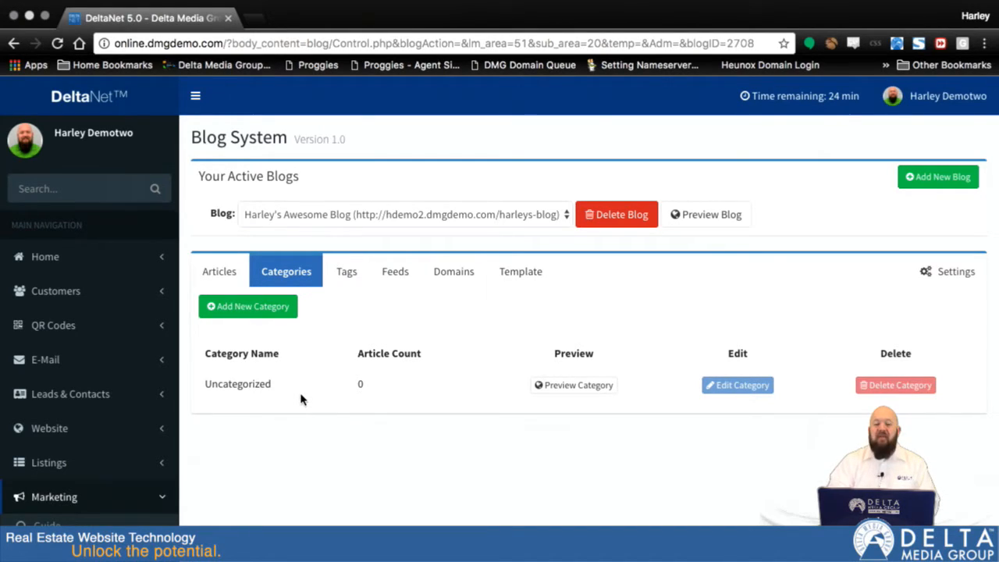
click(343, 276)
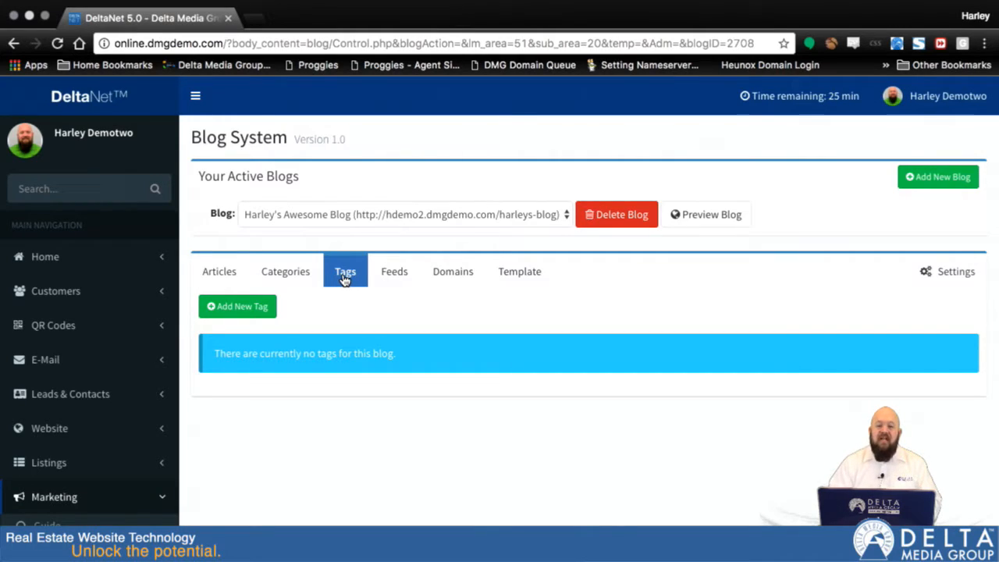
click(401, 276)
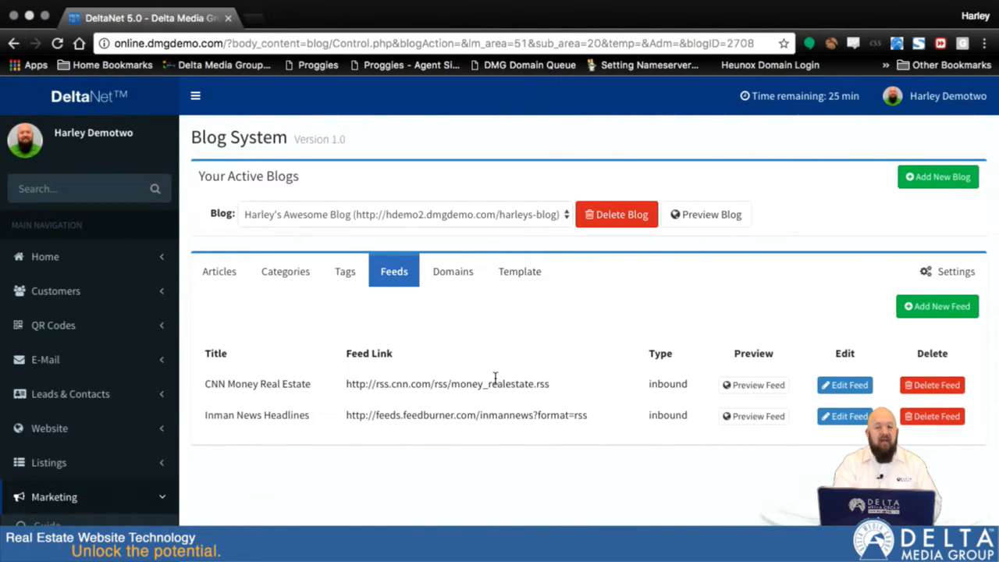
Step: Preview the blog, look through its feed articles, and return to the blog management page
click(707, 216)
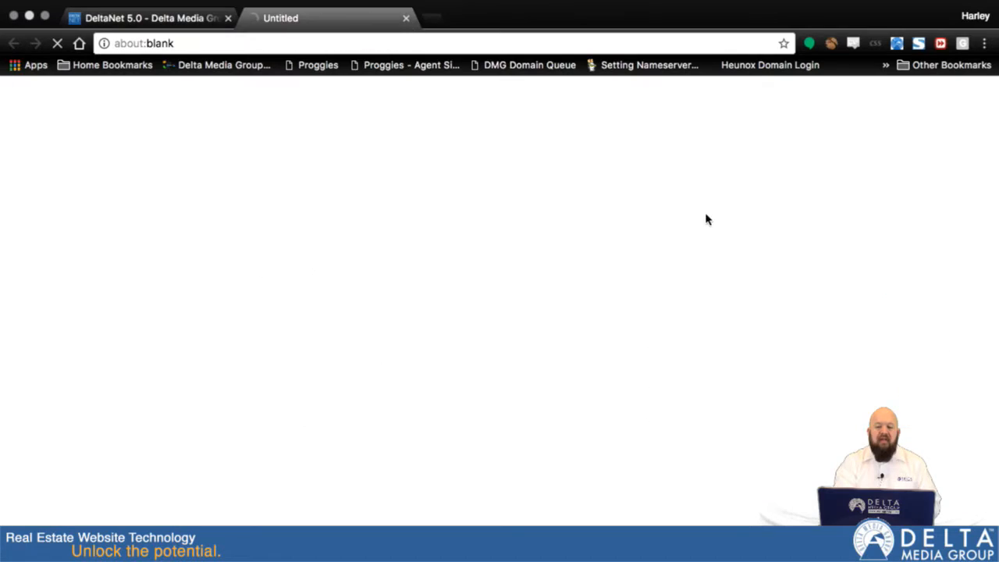
scroll(506, 469, down, 5)
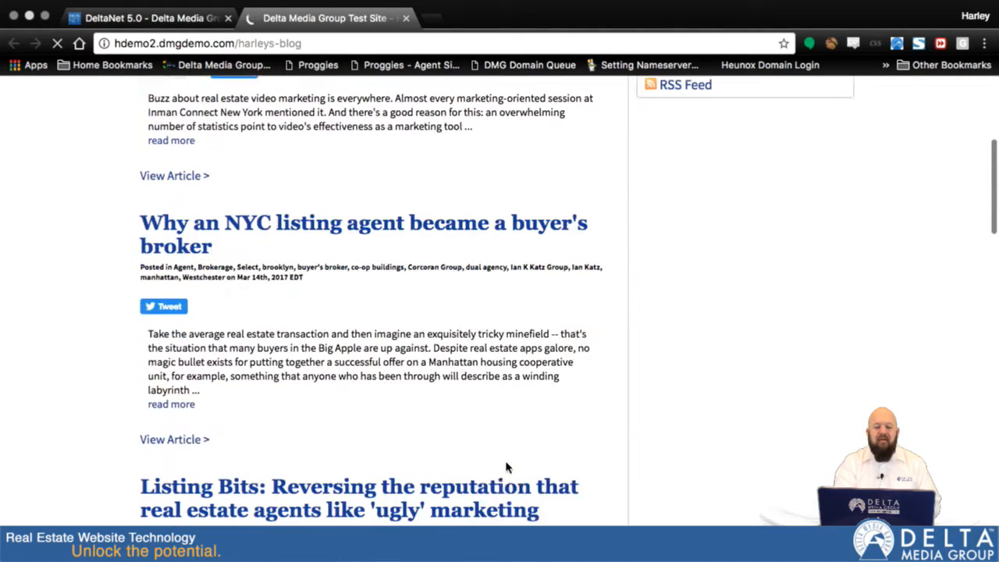
scroll(506, 467, down, 9)
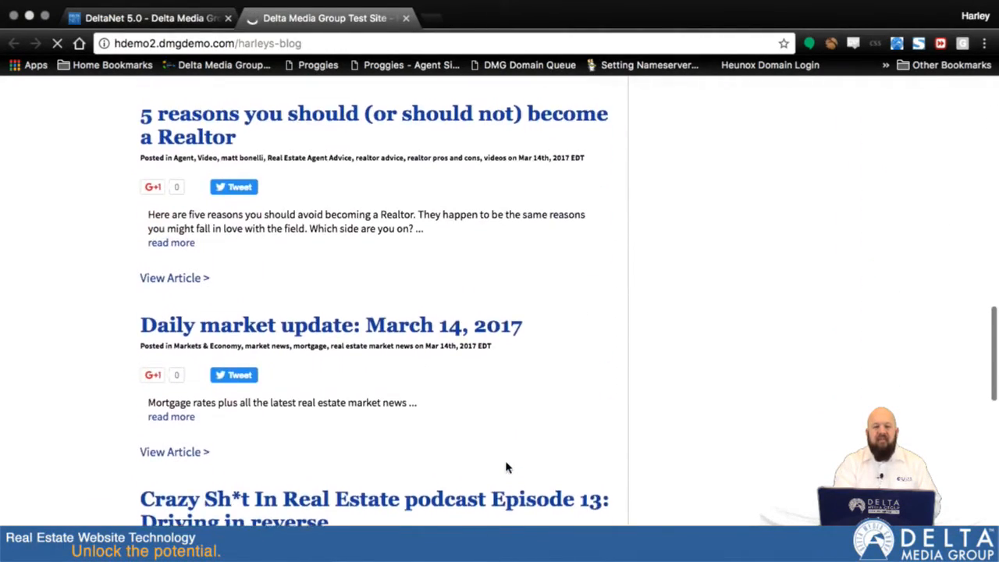
scroll(506, 467, up, 6)
scroll(506, 467, up, 8)
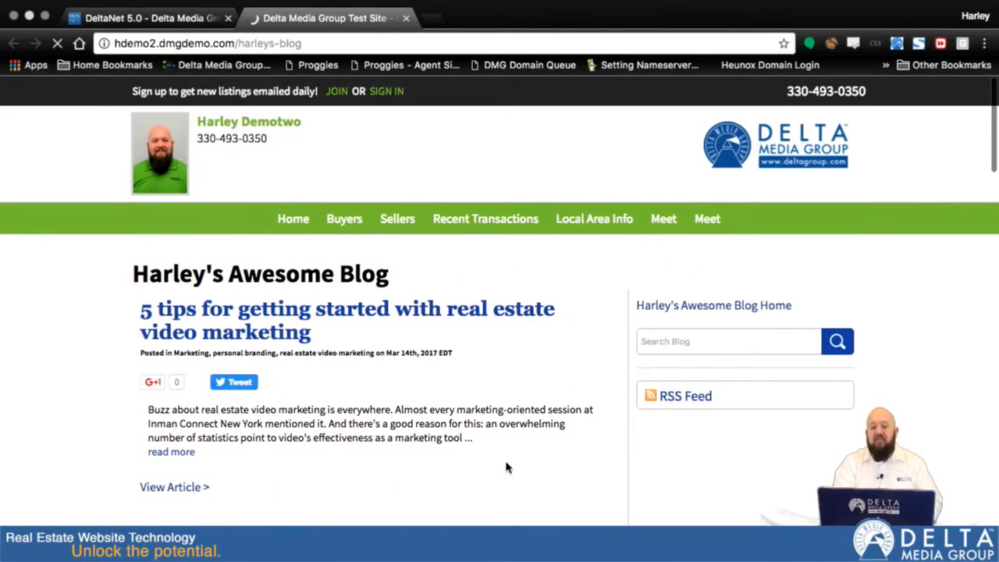
click(154, 35)
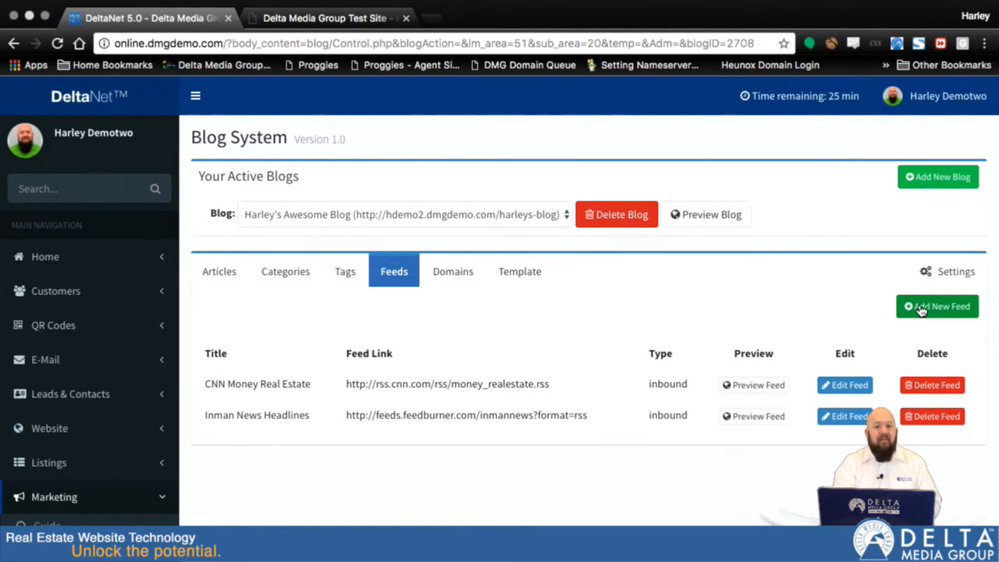
Step: Open the form for adding a new feed and examine its title, type and link fields
click(919, 309)
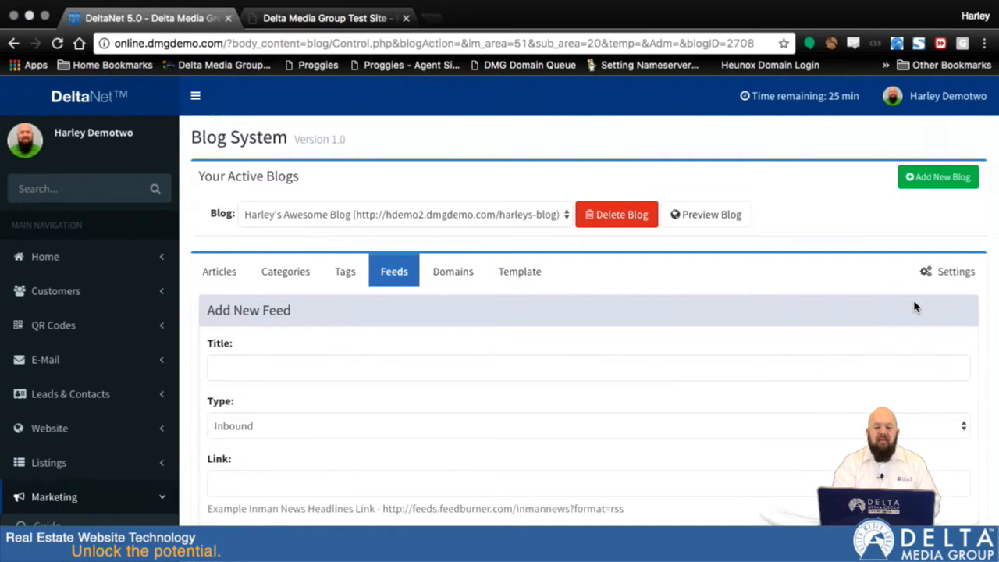
scroll(542, 413, down, 2)
click(283, 317)
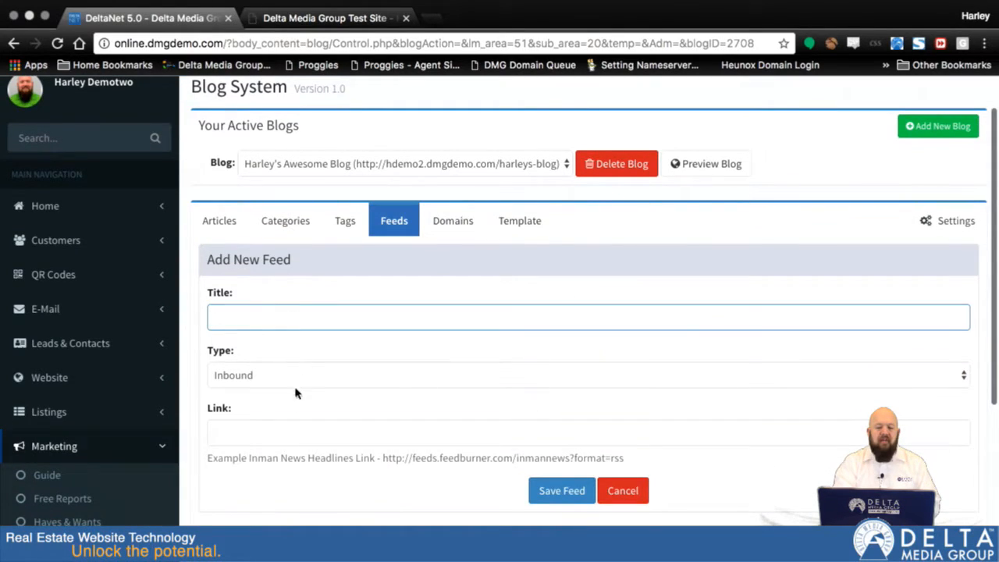
click(246, 429)
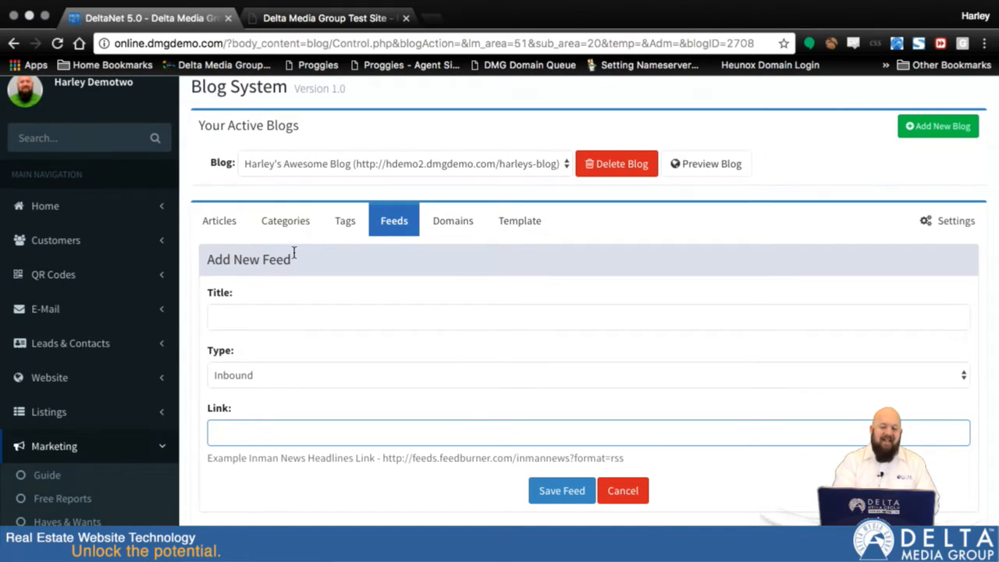
Step: Check the blog's domain options against the web address of the previewed blog
click(447, 228)
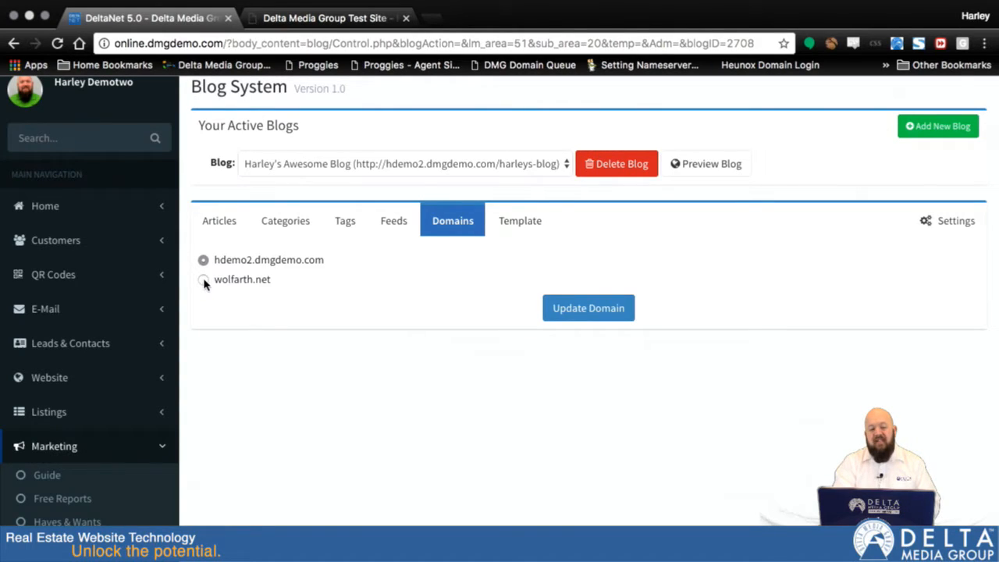
click(308, 18)
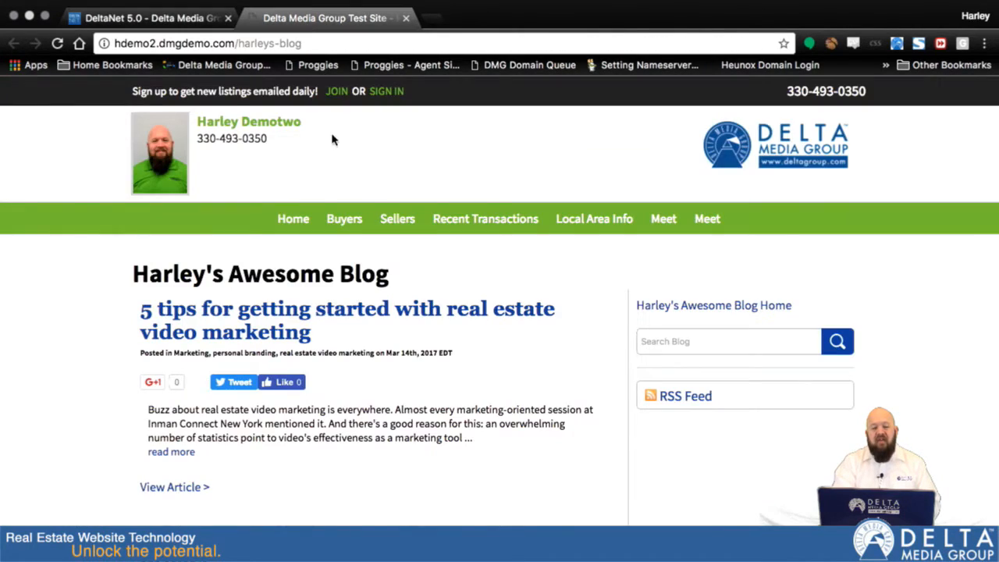
click(162, 20)
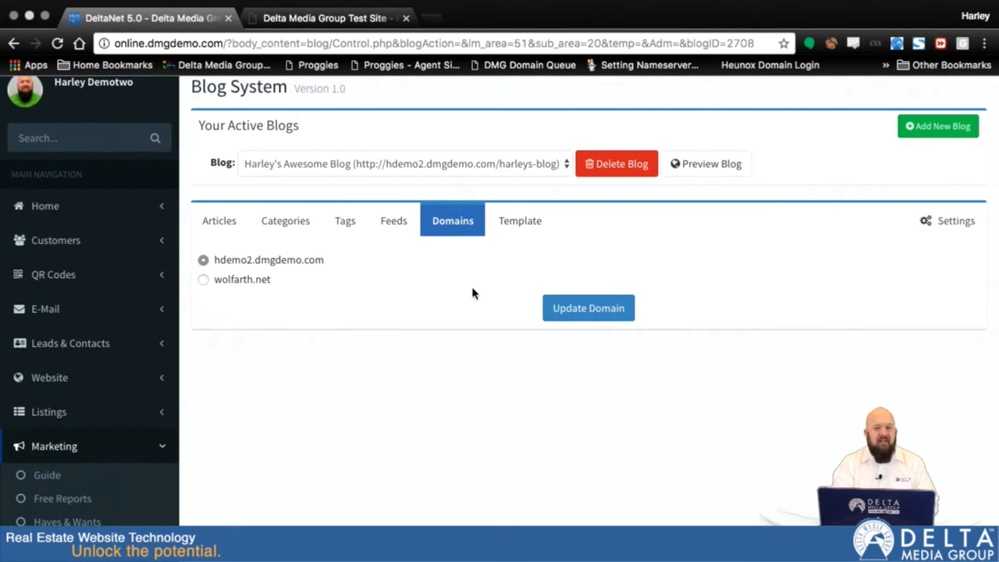
Step: Examine the available blog template designs and compare their layouts
click(531, 227)
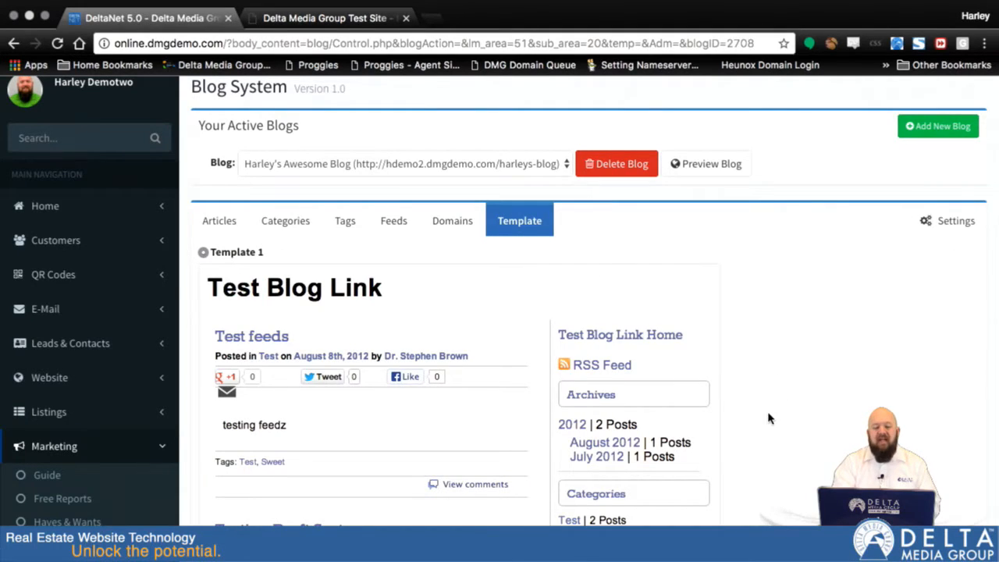
scroll(770, 414, down, 5)
scroll(769, 411, down, 15)
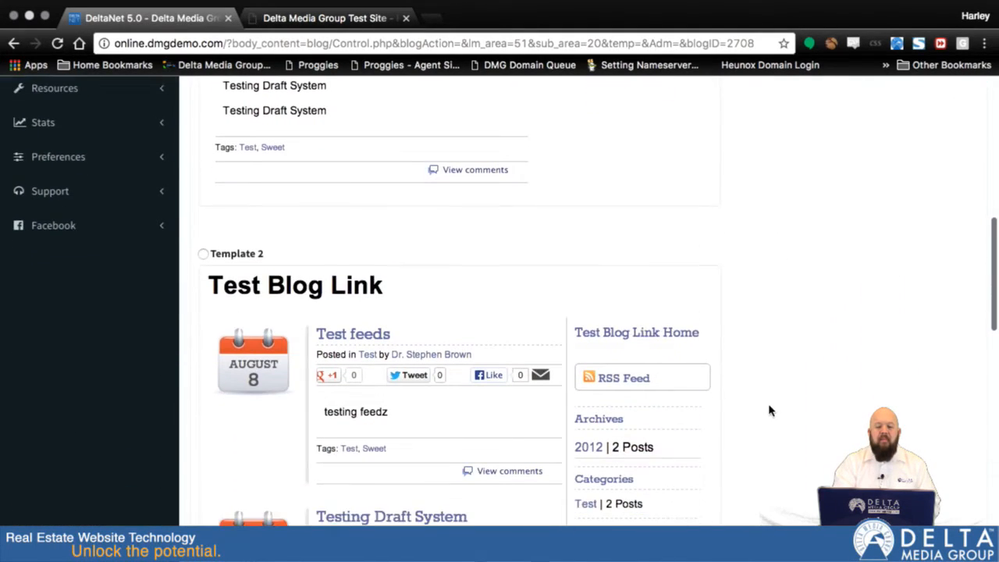
scroll(769, 411, down, 5)
scroll(769, 411, up, 3)
scroll(768, 410, up, 2)
scroll(768, 412, up, 5)
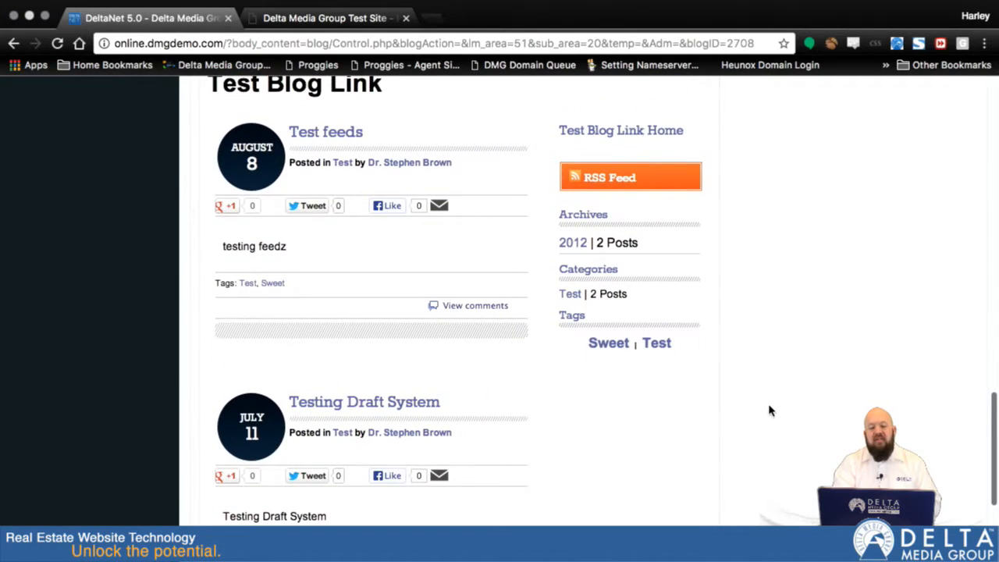
Step: Open the blog's settings and compare the right column section options with the side column of the previewed blog
scroll(769, 415, down, 6)
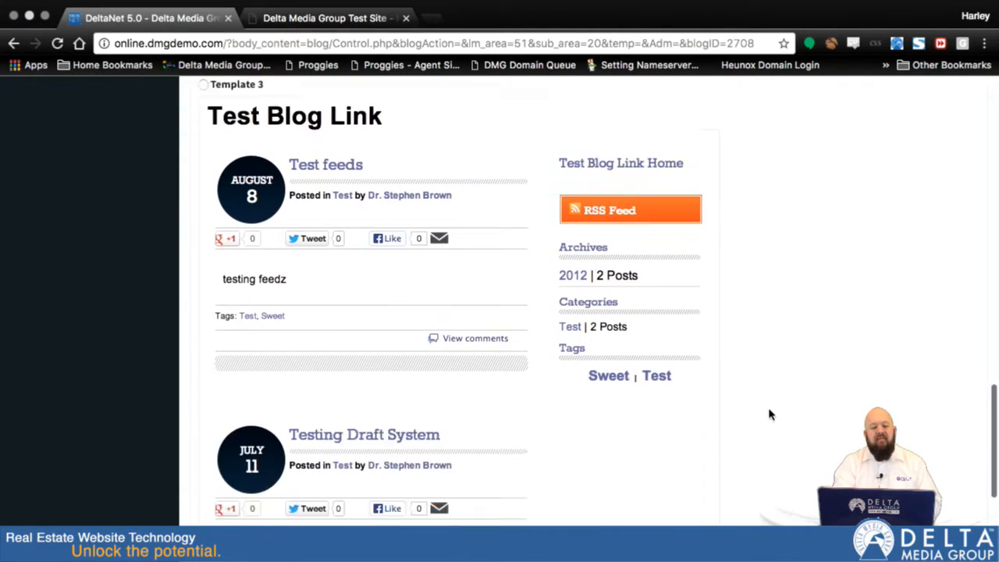
scroll(769, 414, up, 12)
scroll(769, 414, up, 20)
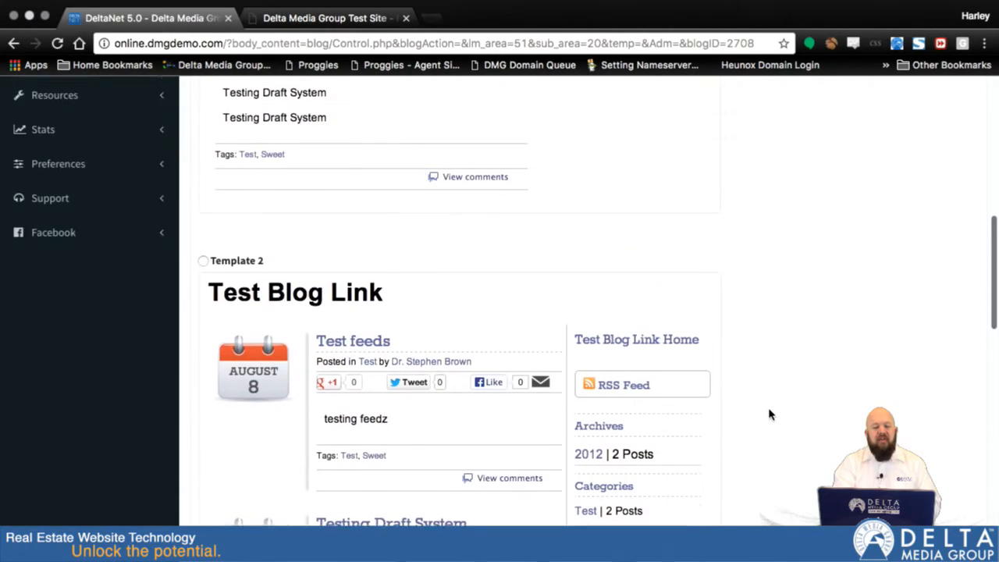
scroll(769, 415, up, 3)
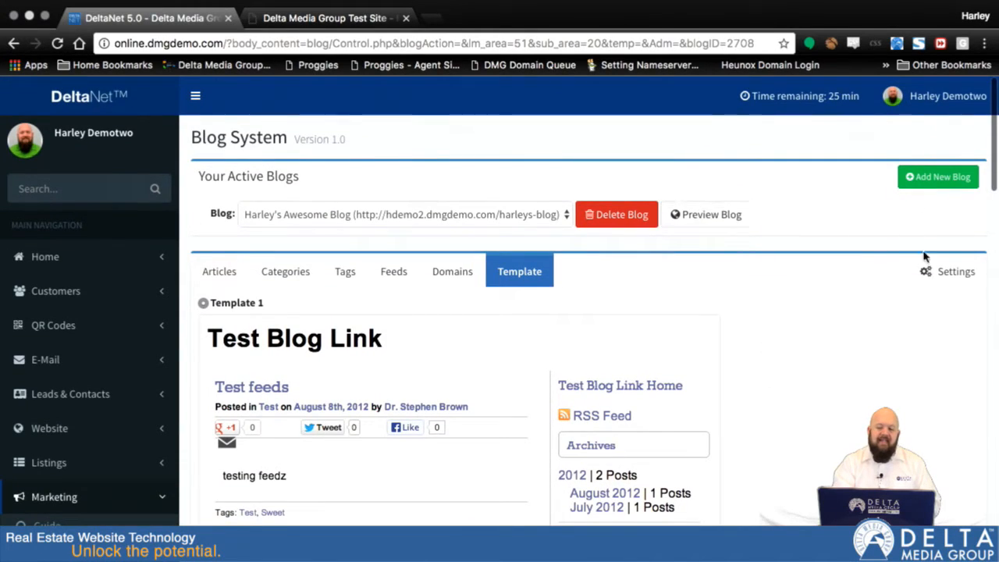
click(951, 283)
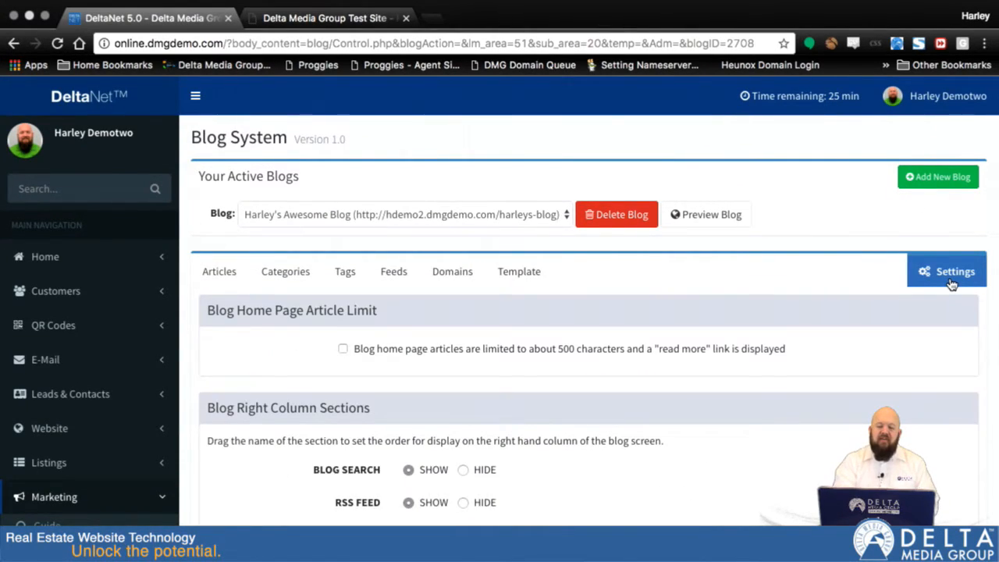
scroll(949, 282, down, 5)
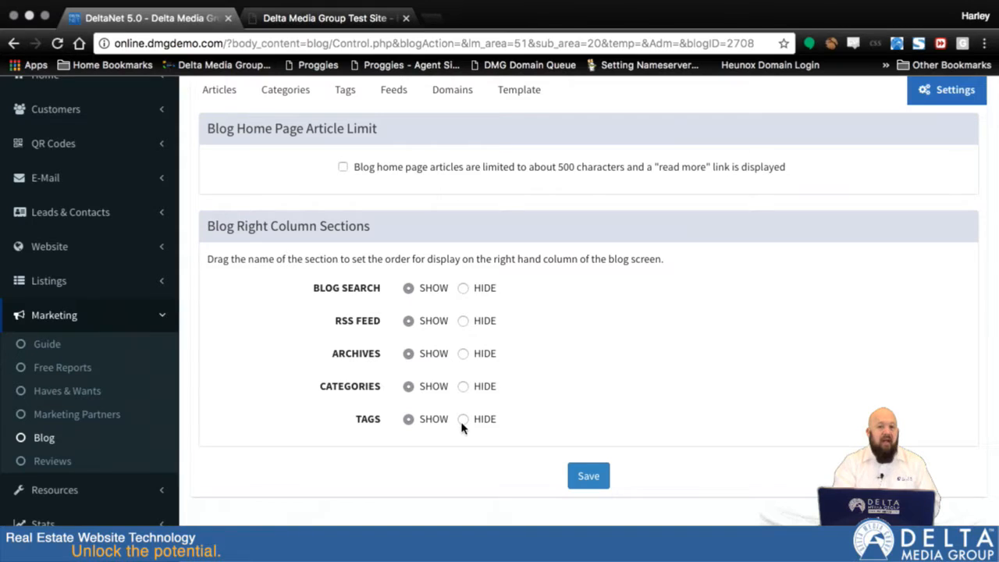
click(343, 19)
scroll(749, 402, down, 1)
scroll(749, 403, down, 3)
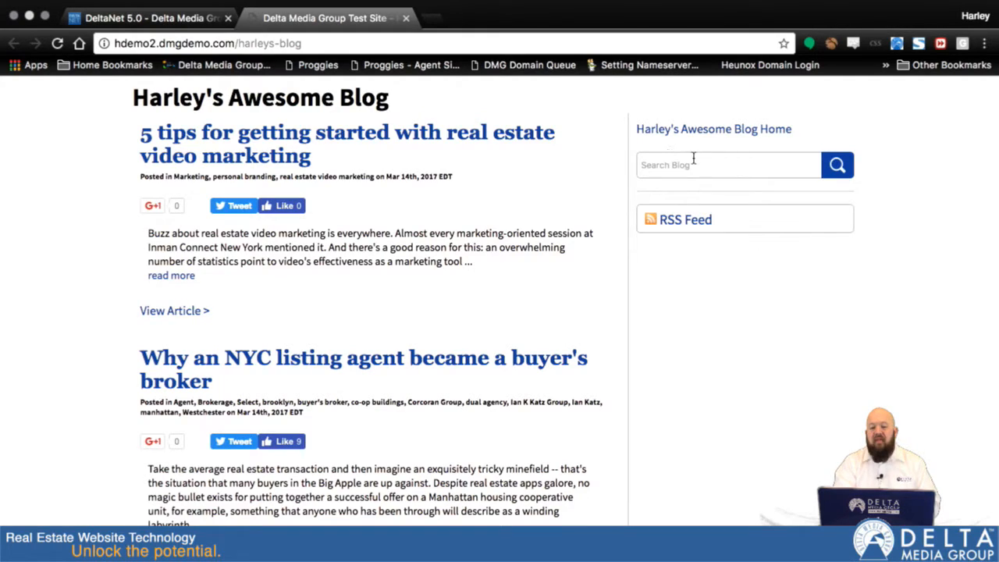
Step: Hide the RSS Feed and Blog Search sections in the blog settings, save, and reload the previewed blog to check the change
click(150, 18)
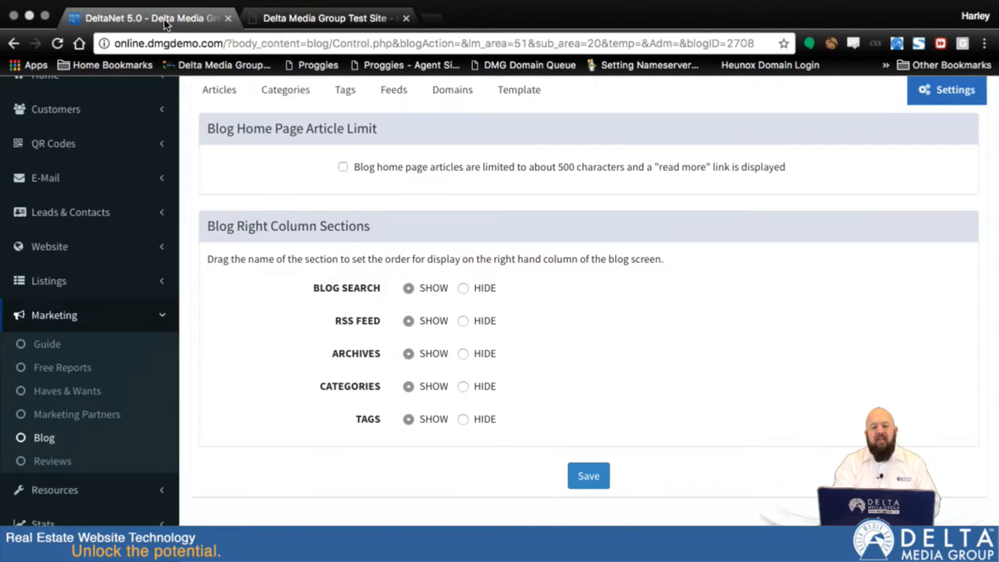
click(464, 321)
click(463, 288)
click(589, 477)
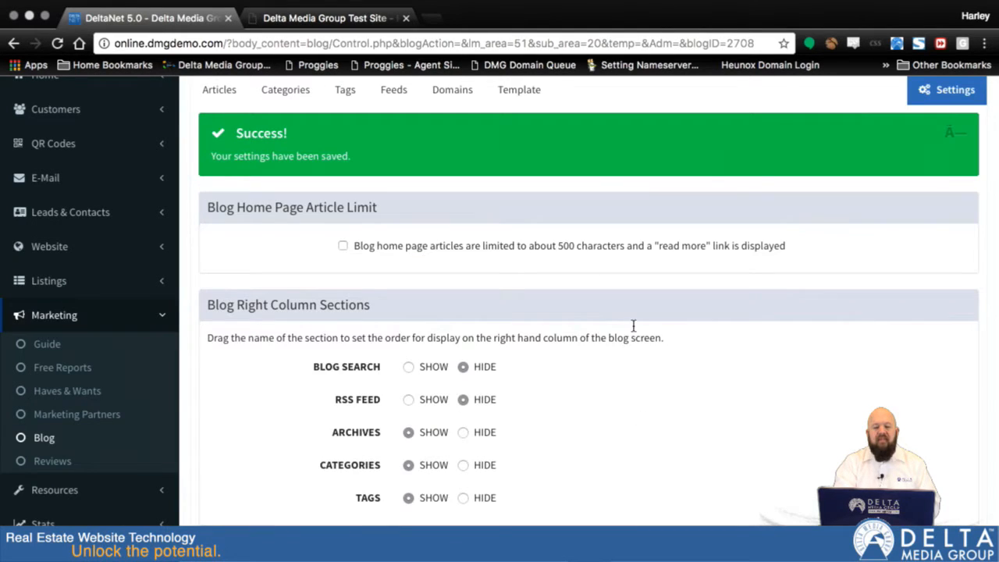
click(297, 17)
key(super+r)
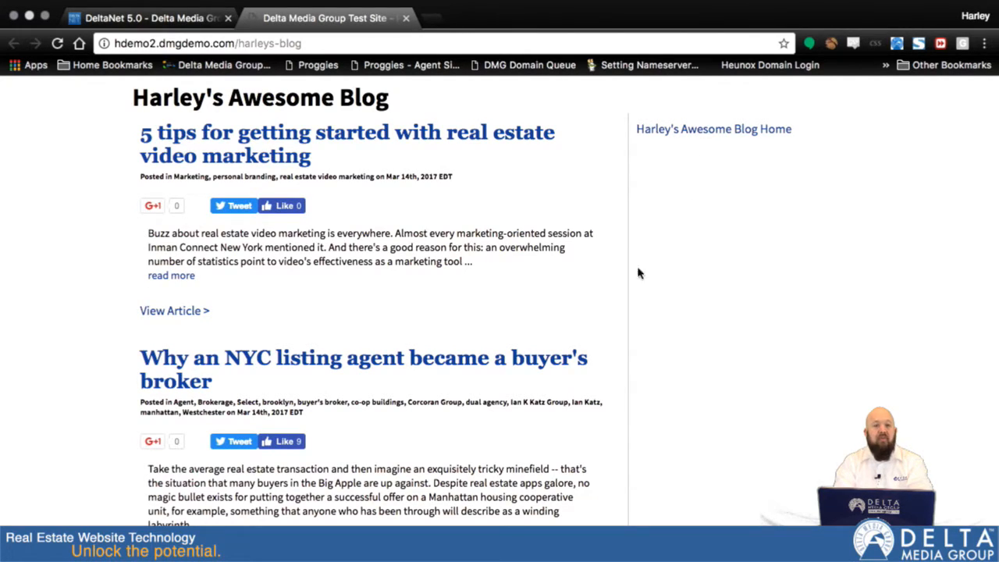
Step: Set the RSS Feed and Blog Search sections back to Show and save the blog settings
click(156, 19)
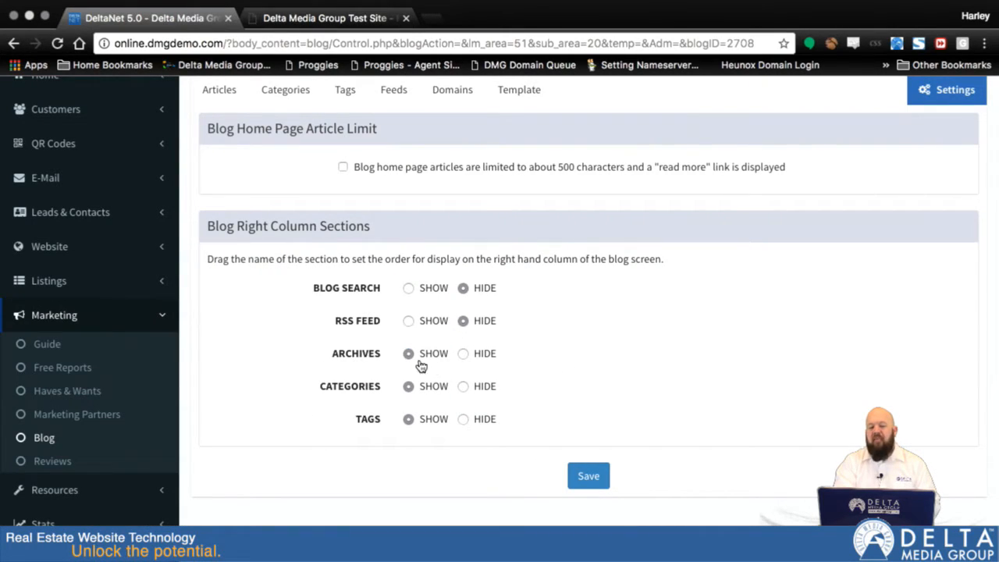
click(408, 321)
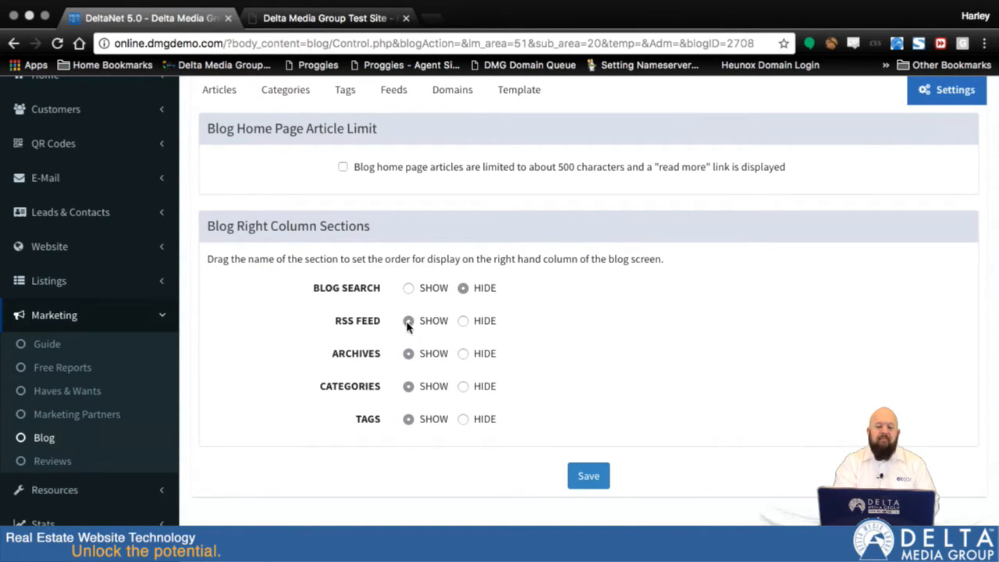
click(408, 288)
click(591, 476)
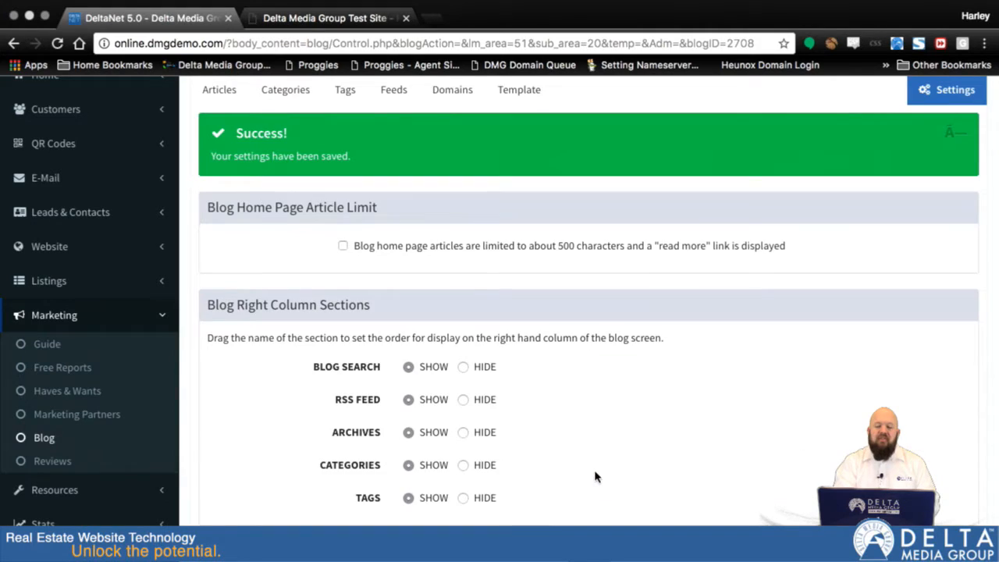
Step: Delete the CNN Money Real Estate and Inman News Headlines feeds from the blog
scroll(420, 278, up, 5)
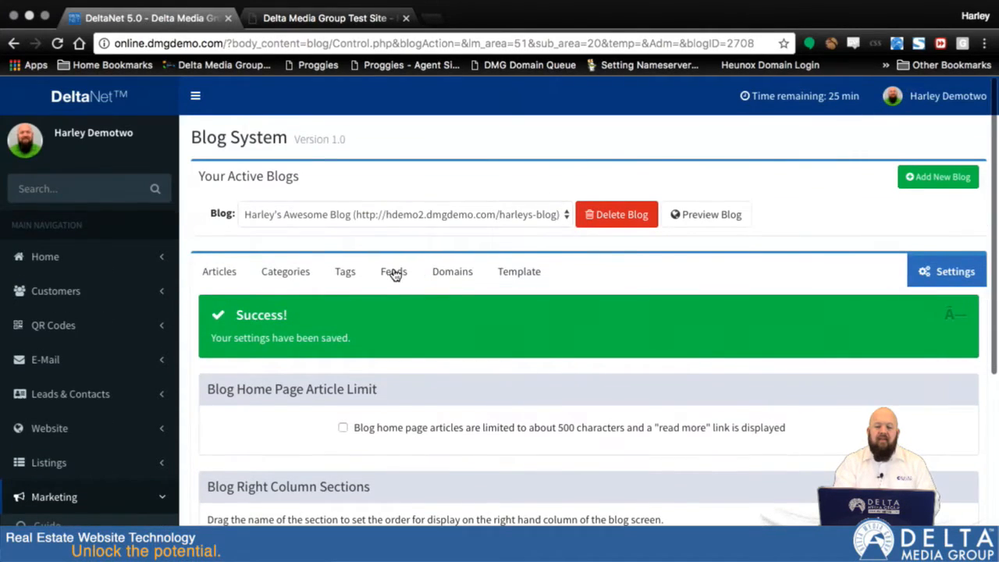
click(394, 272)
scroll(462, 417, down, 2)
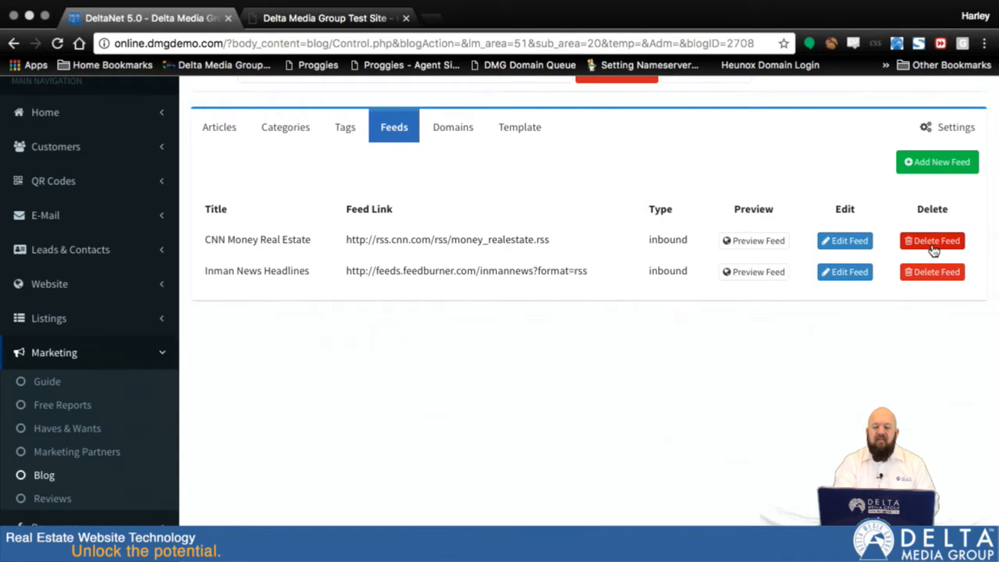
click(931, 242)
click(690, 217)
click(930, 240)
click(670, 218)
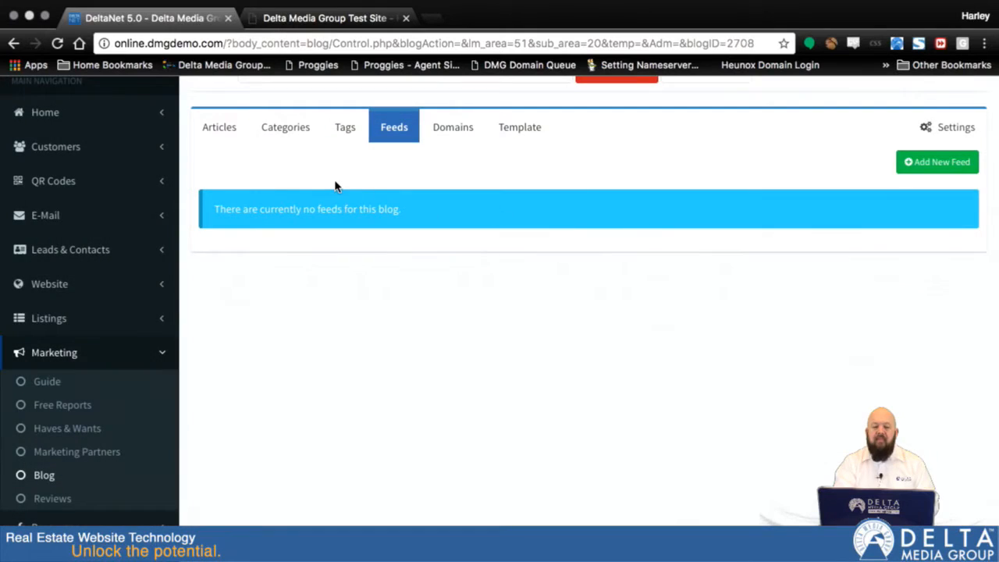
Step: Open the form for adding a new article and check which categories it offers
click(218, 134)
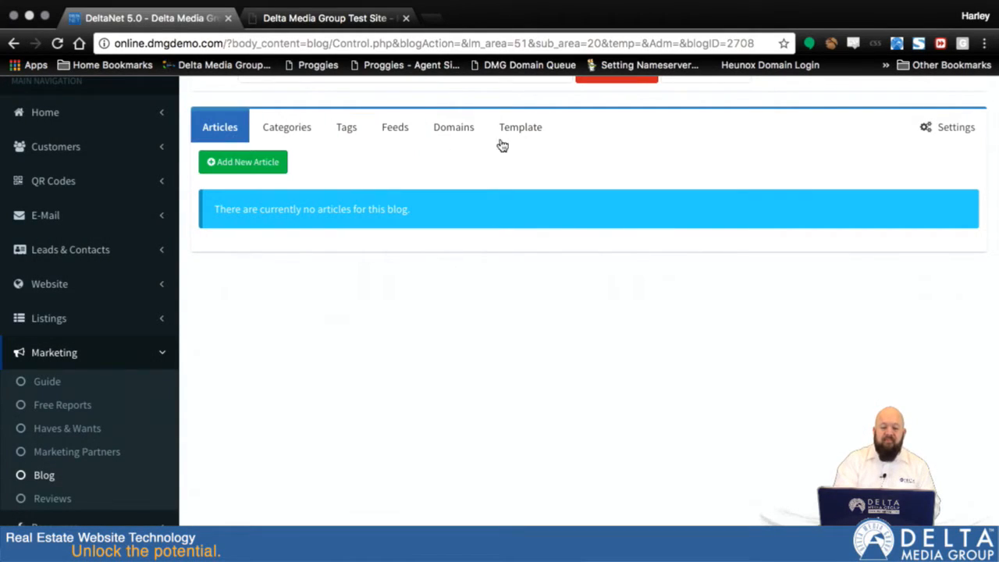
click(241, 162)
scroll(300, 233, down, 1)
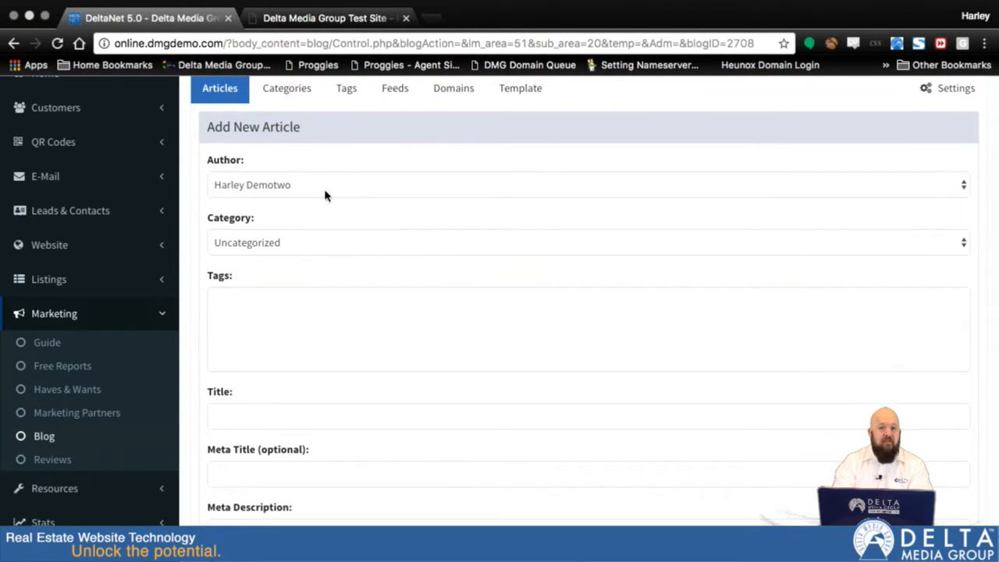
click(328, 248)
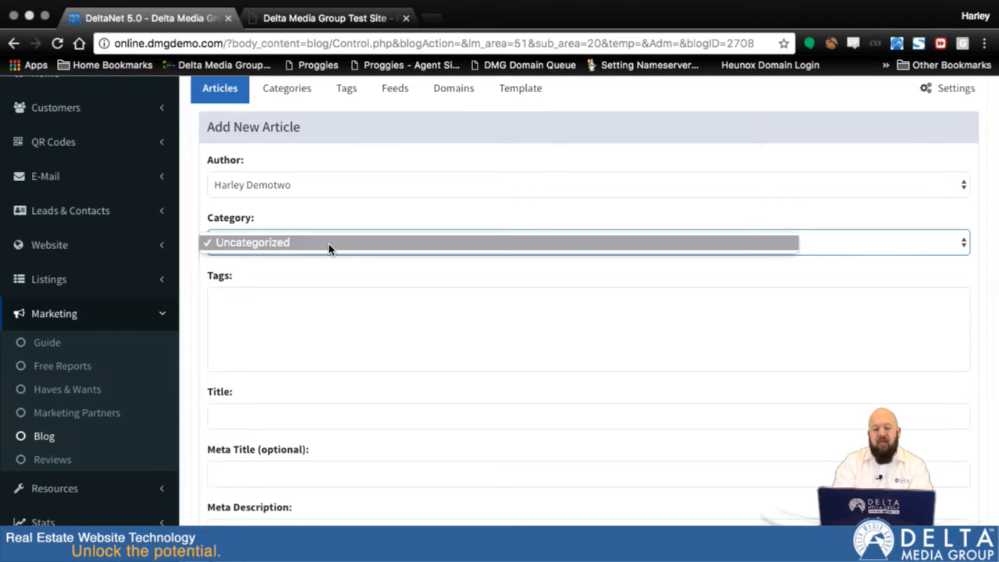
click(329, 247)
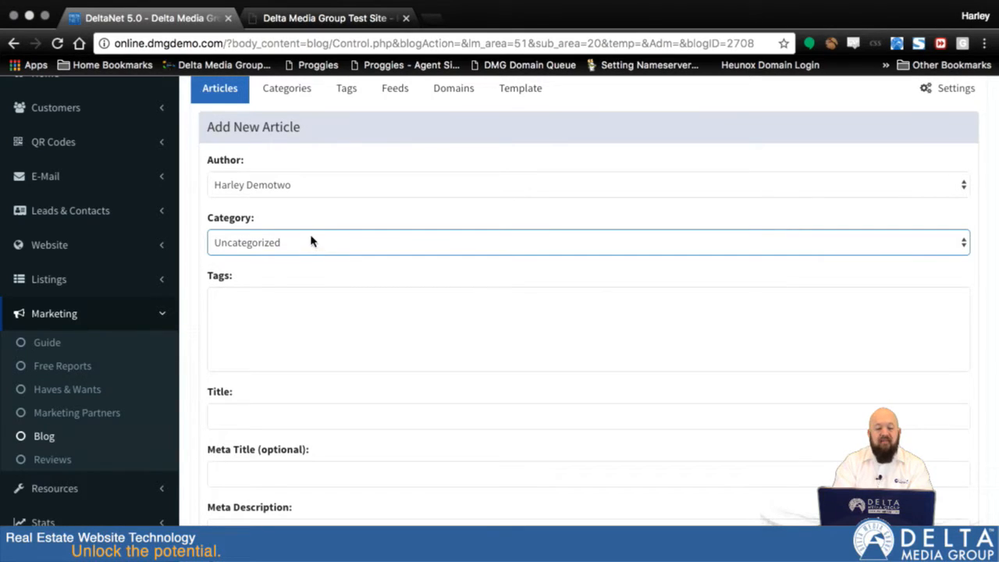
Step: Add a new blog category named "Buying Information" and save it
click(291, 92)
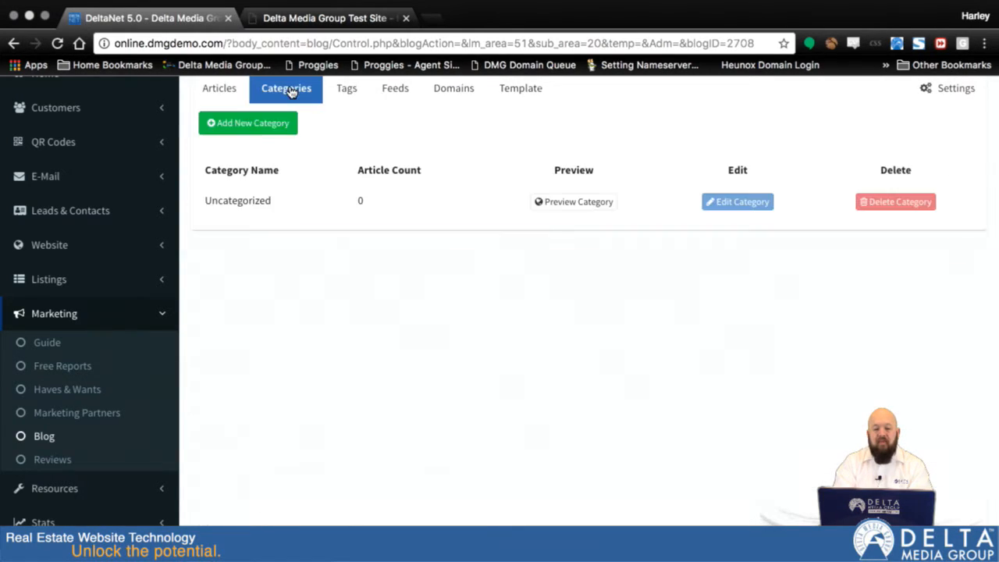
click(242, 125)
click(263, 178)
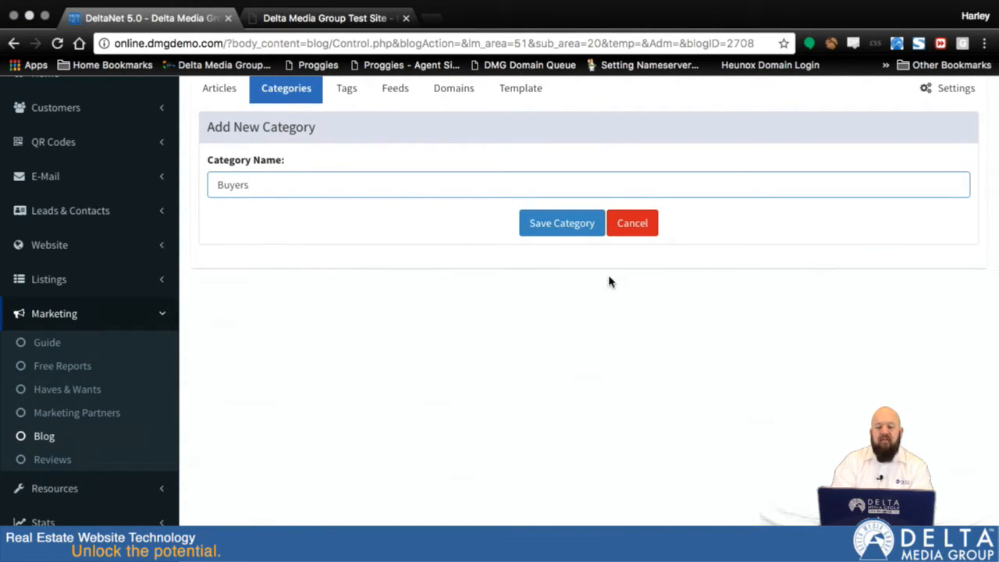
key(BackSpace)
key(BackSpace)
key(BackSpace)
text(ing Information)
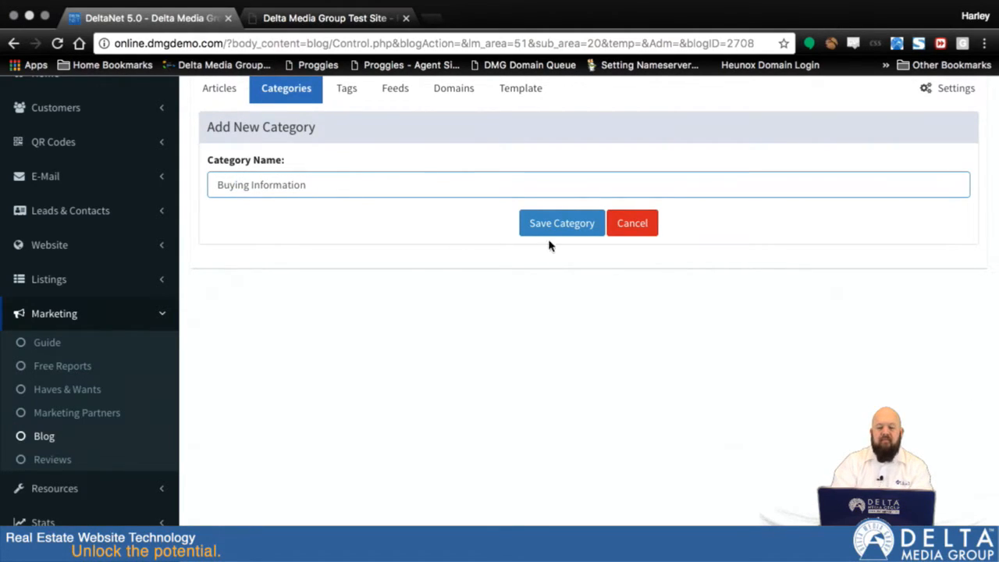
click(549, 231)
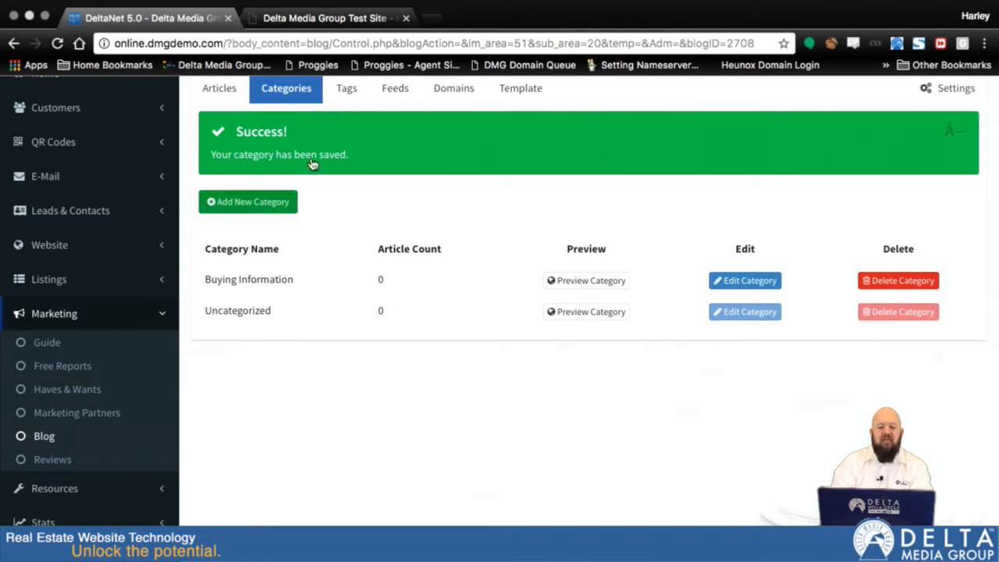
Step: Open a new article form, pick Buying Information as its category, and examine the tags field
click(213, 92)
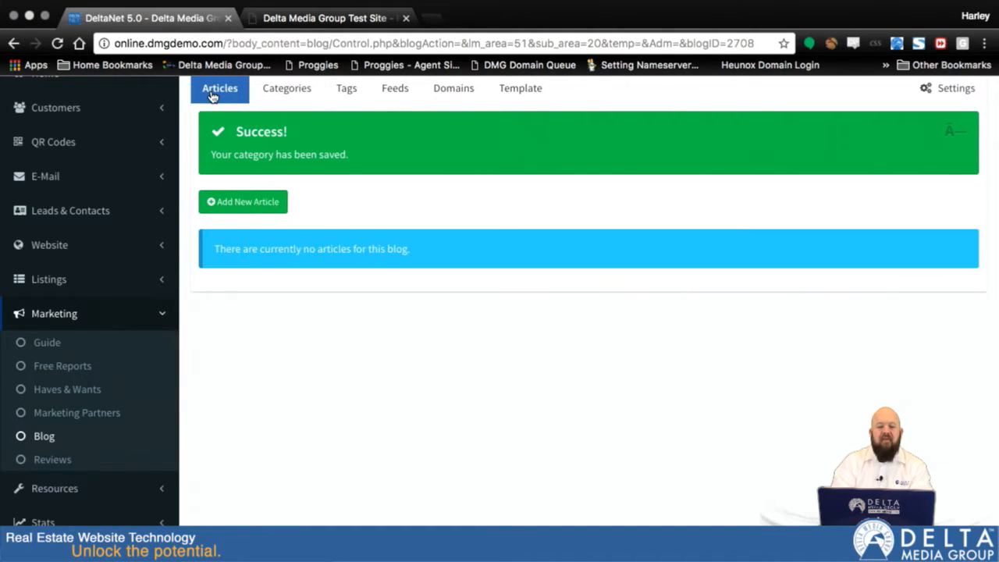
click(231, 203)
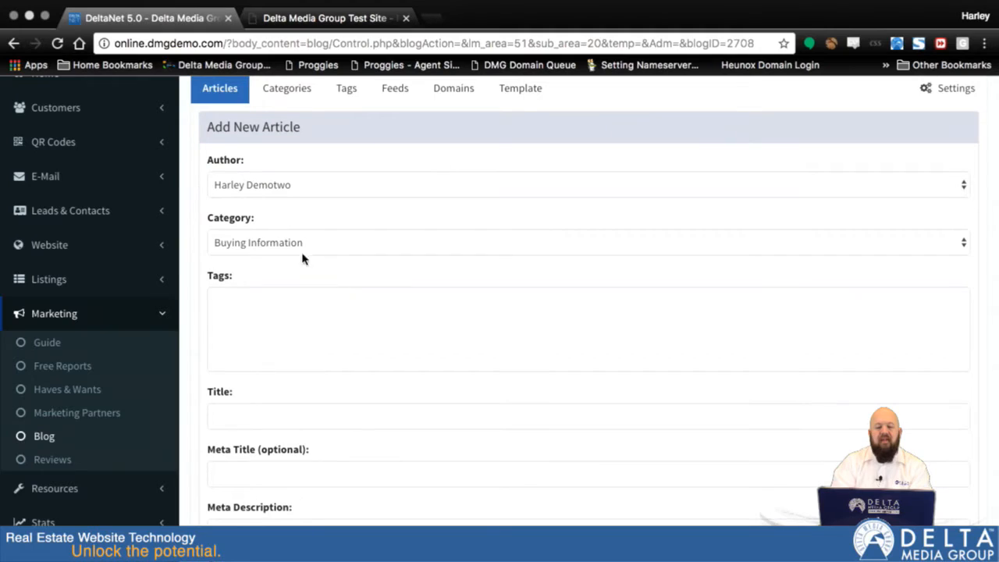
click(281, 245)
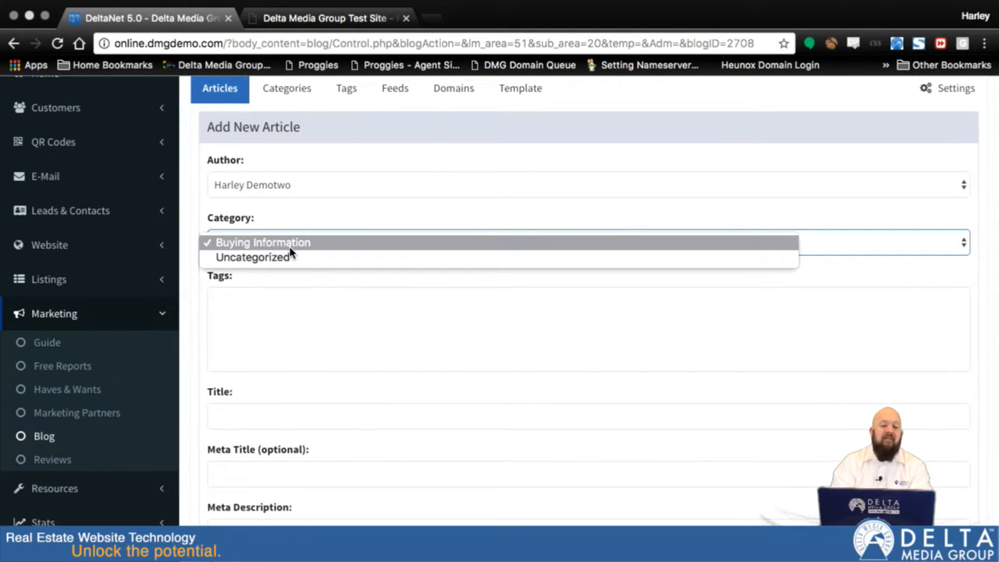
click(290, 246)
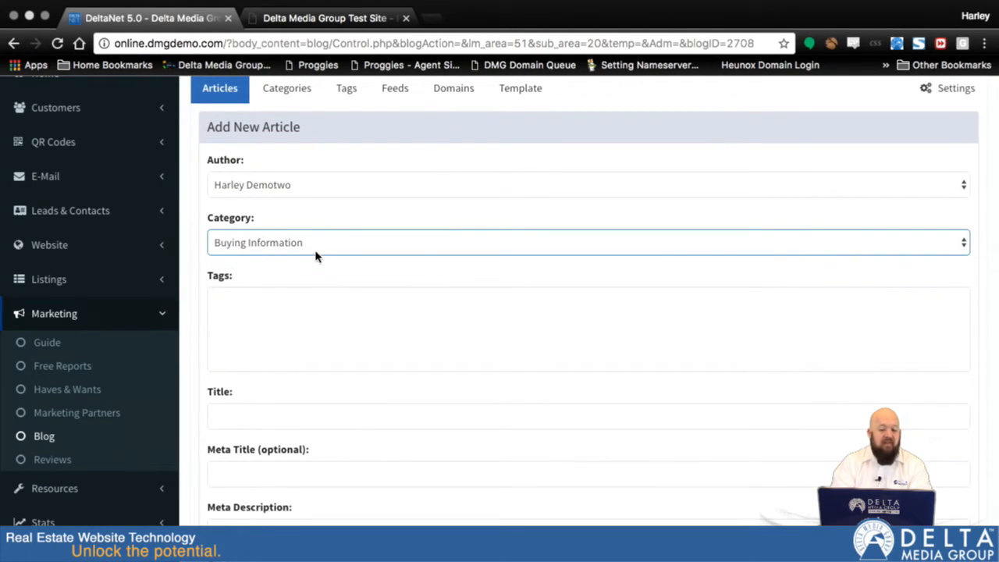
click(253, 306)
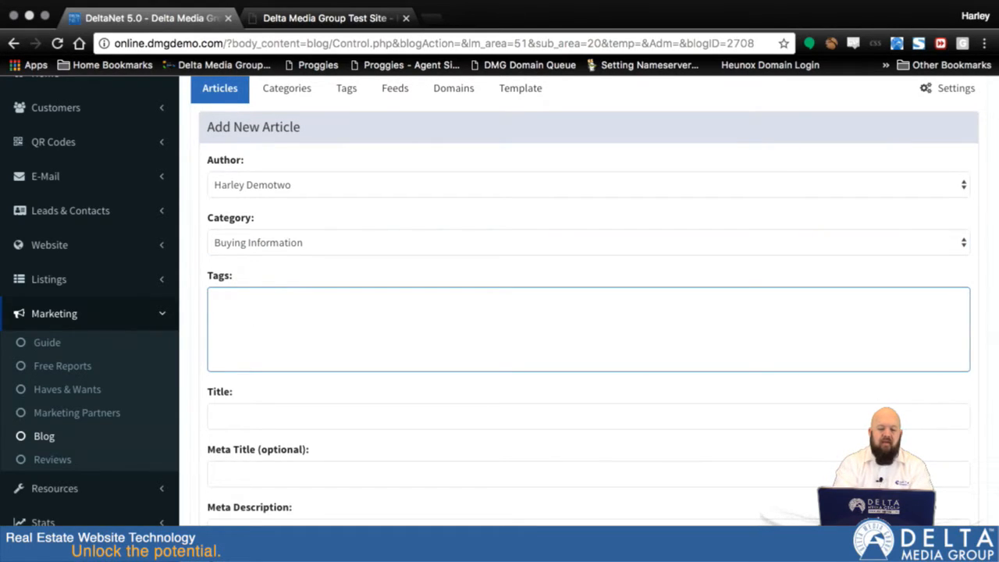
scroll(242, 348, down, 1)
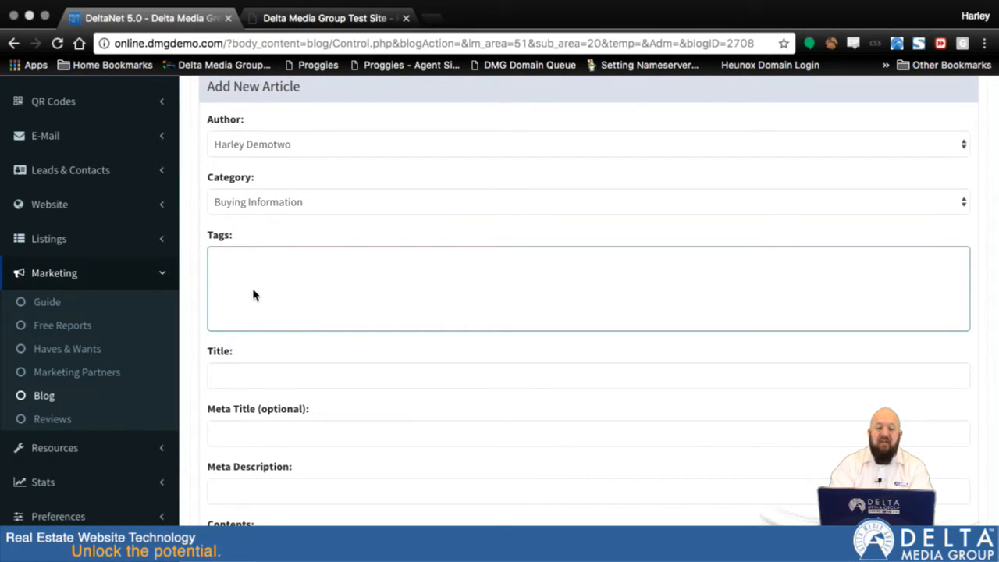
scroll(289, 228, up, 4)
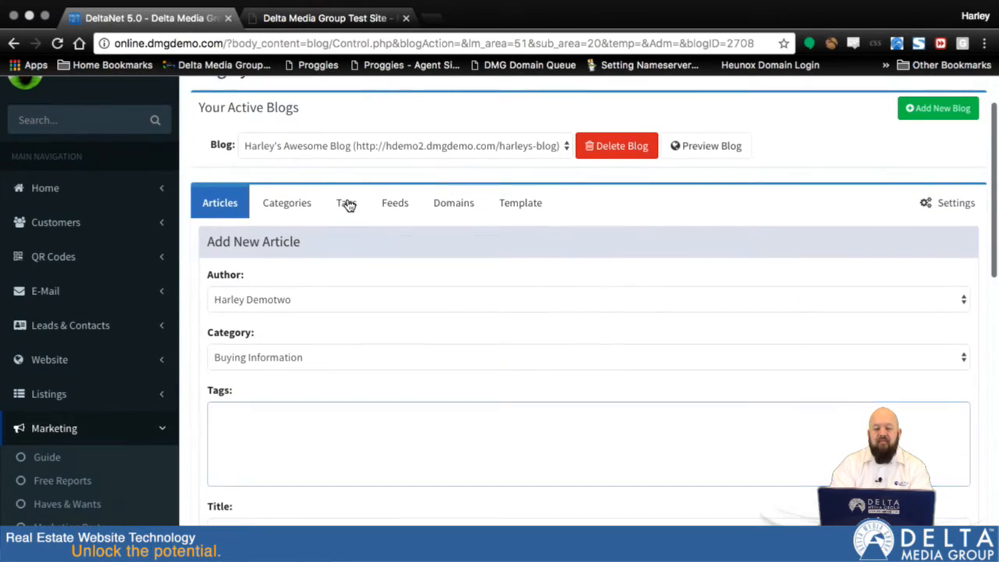
Step: Add a new blog tag named "buying" and save it
click(346, 203)
click(227, 235)
click(268, 289)
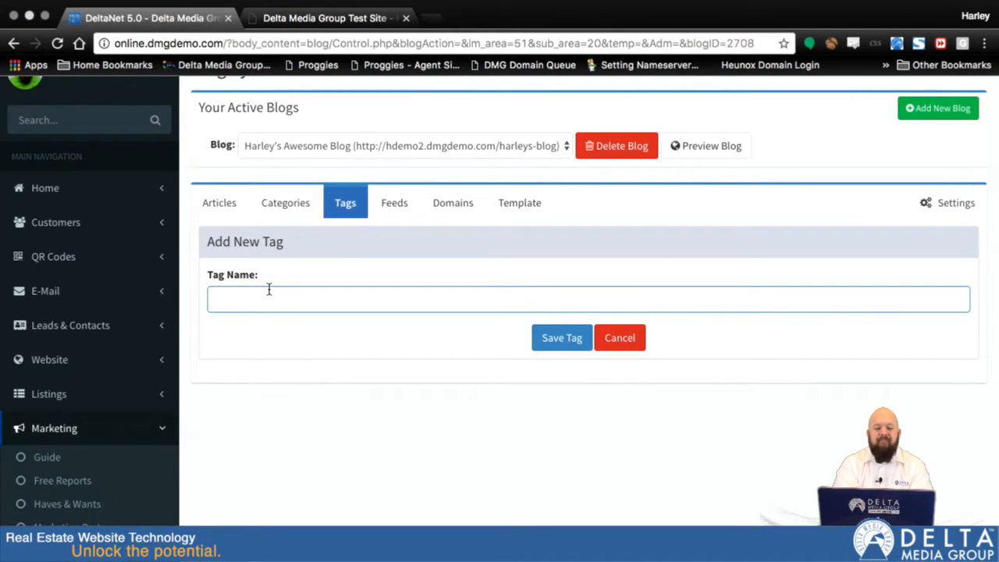
text(bying)
key(BackSpace)
key(BackSpace)
text(uyni)
key(BackSpace)
key(BackSpace)
text(ing)
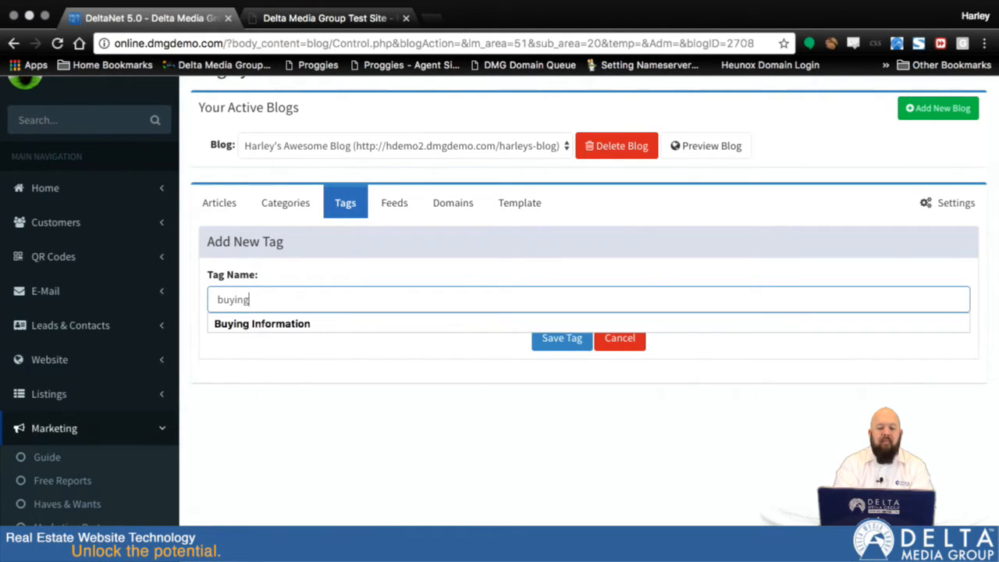
click(546, 342)
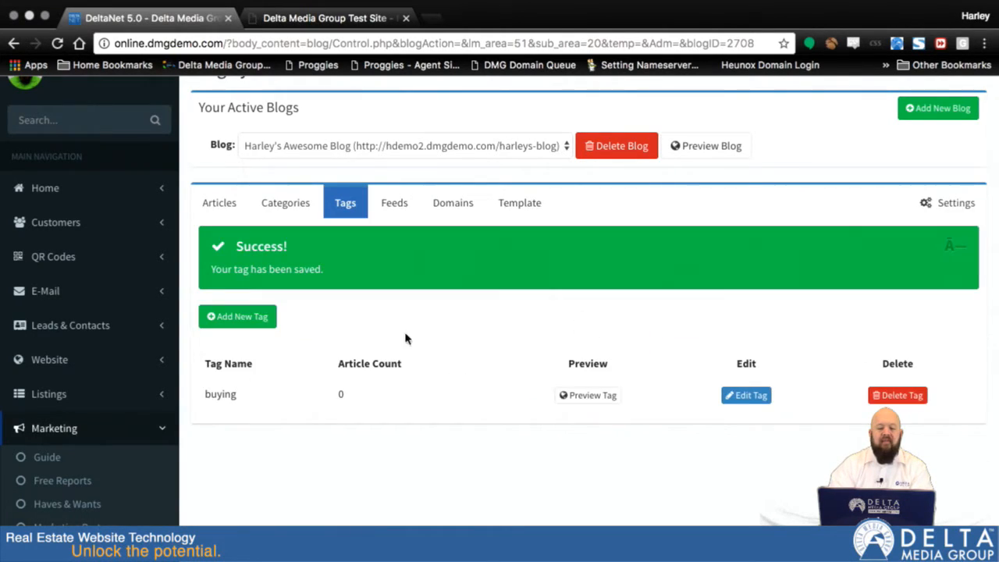
Step: Add a second blog tag named "new homes" and save it
click(222, 320)
click(296, 379)
text(new shom)
key(BackSpace)
key(BackSpace)
text(ho)
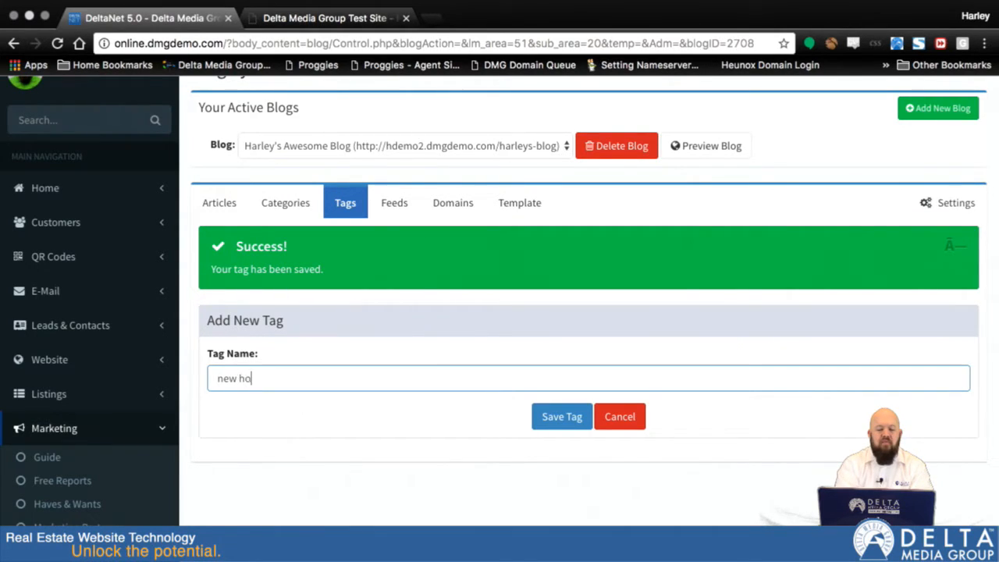
text(mes)
click(572, 338)
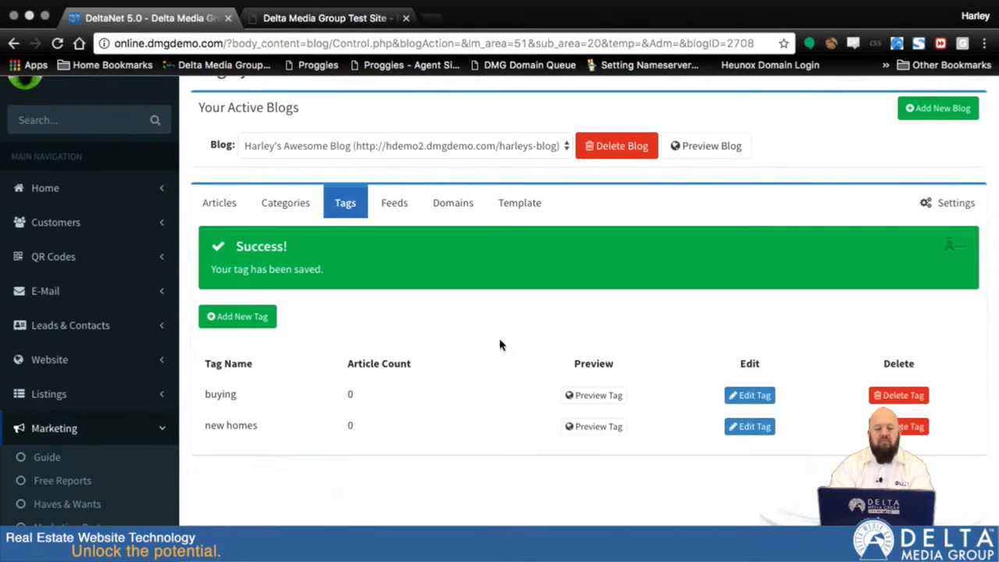
Step: Start a new blog article and assign it both the "buying" and "new homes" tags
click(210, 209)
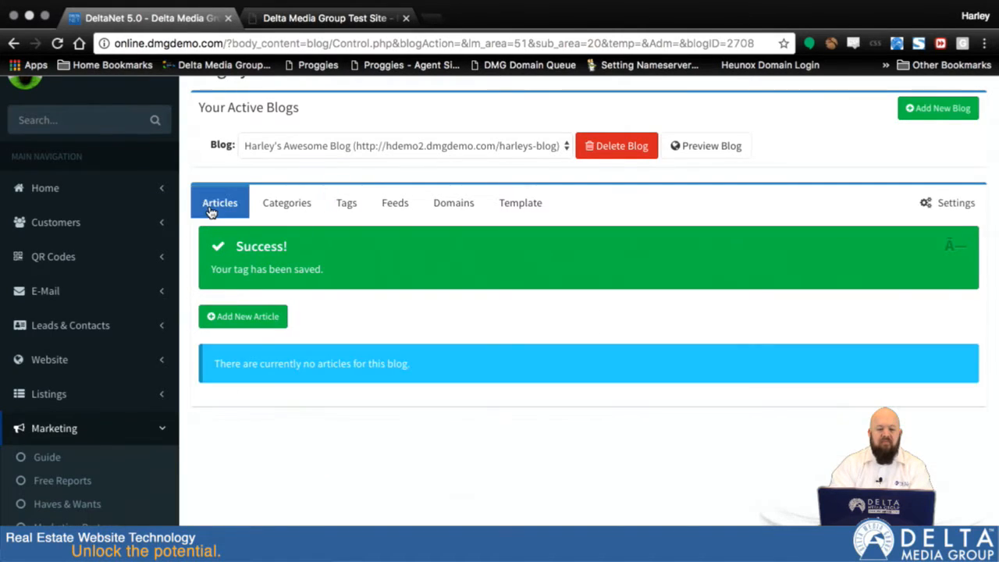
click(242, 317)
scroll(367, 398, down, 2)
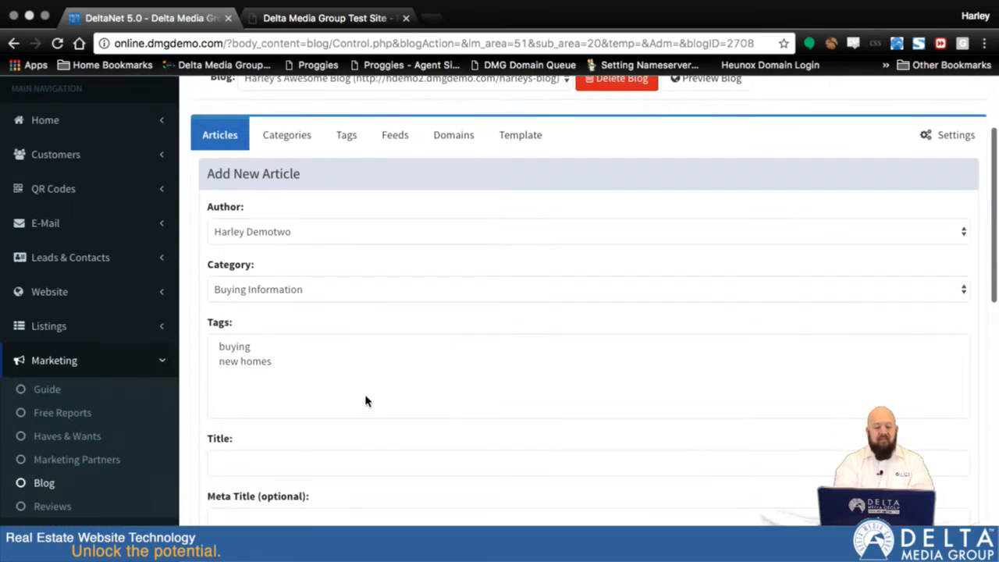
click(242, 348)
click(241, 362)
click(248, 348)
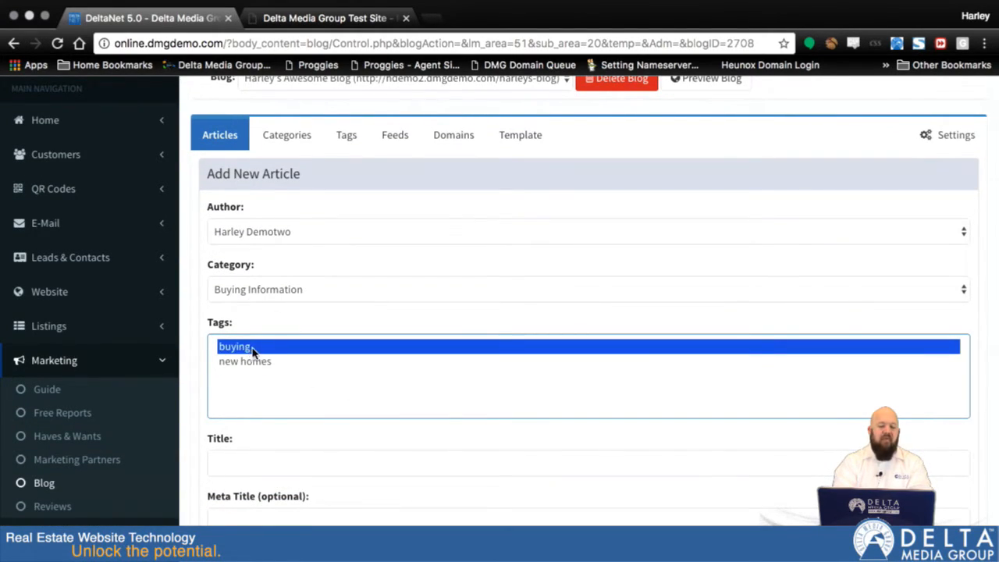
super+click(244, 362)
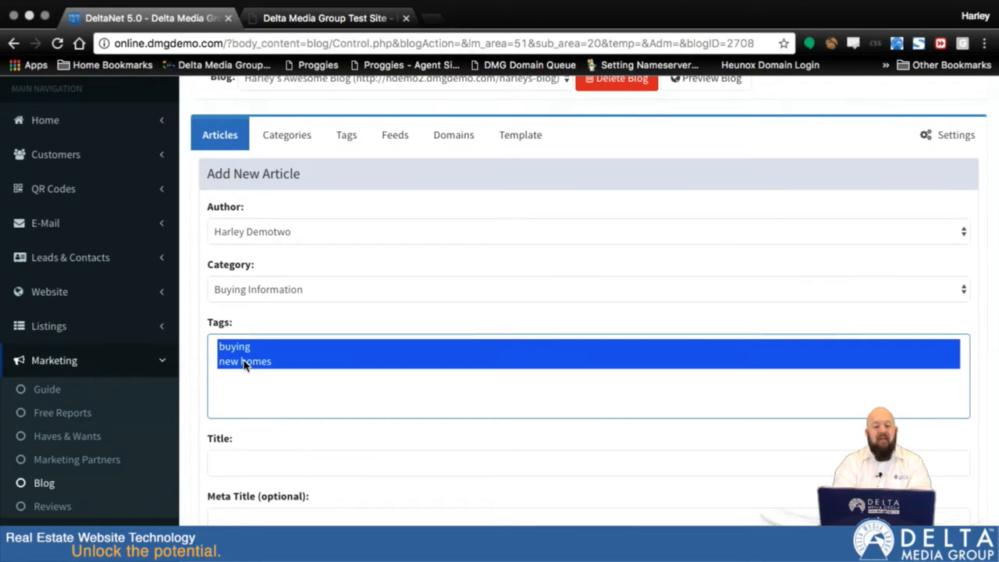
Step: Enter "Why you should buy a house" as the article's title
click(311, 464)
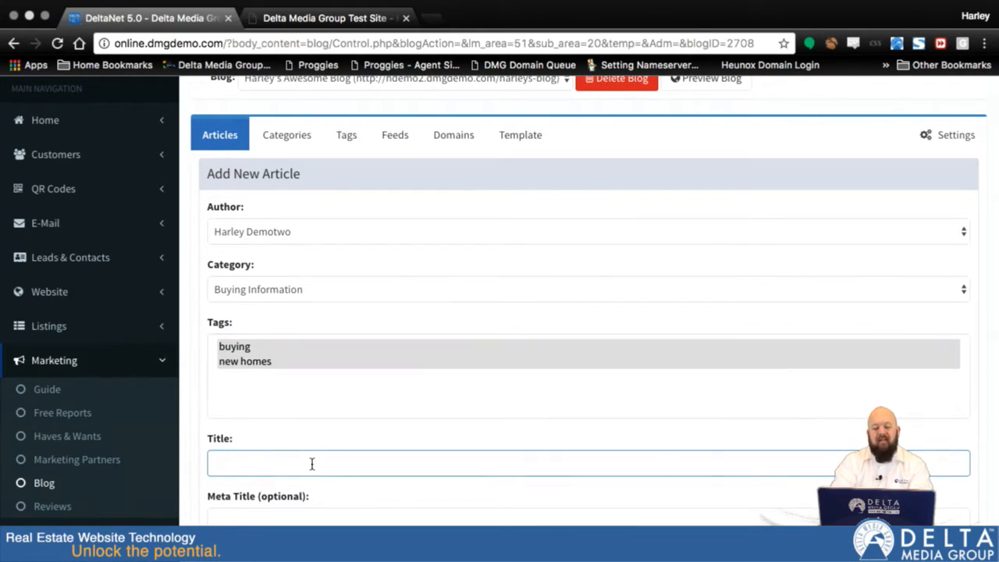
text(You)
key(BackSpace)
key(BackSpace)
key(BackSpace)
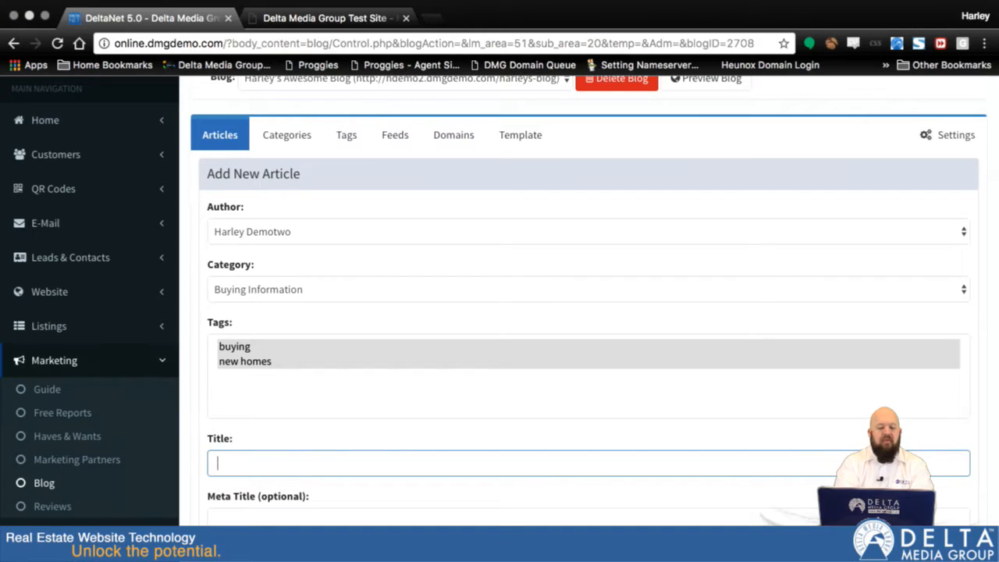
text(Why you should b)
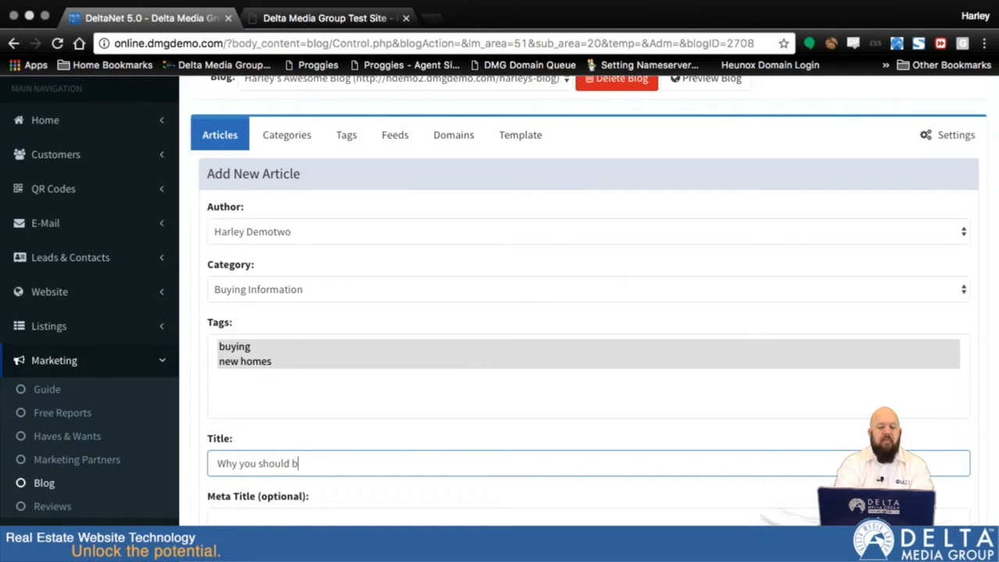
text(uy a house)
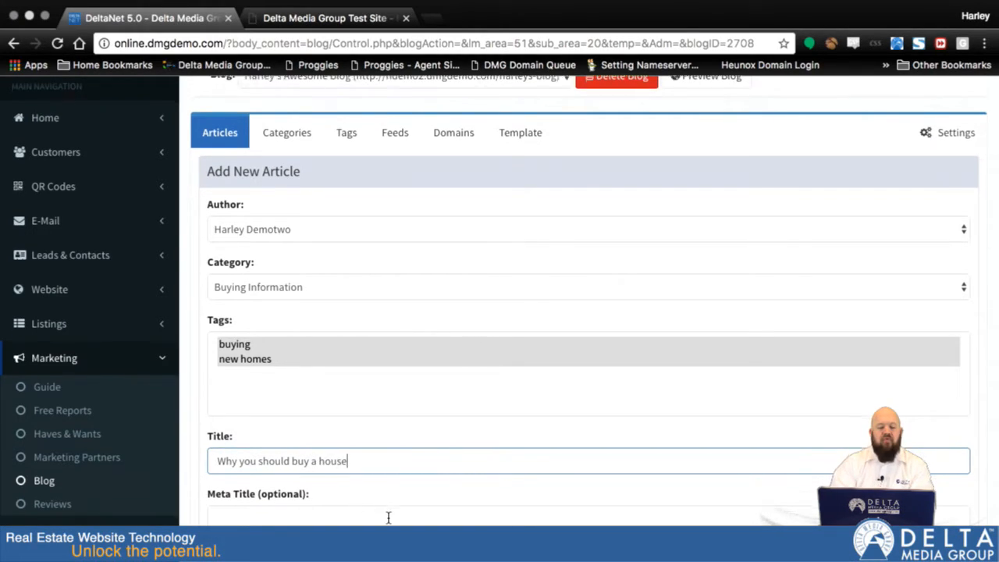
Step: Copy the article's title into the meta title so it reads "Why you should buy a house"
scroll(388, 517, down, 3)
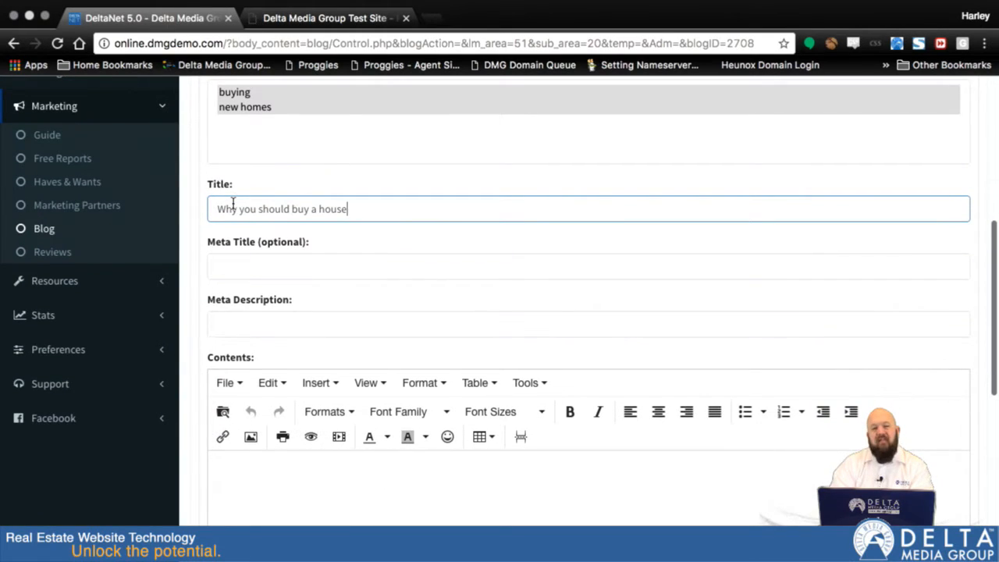
click(247, 267)
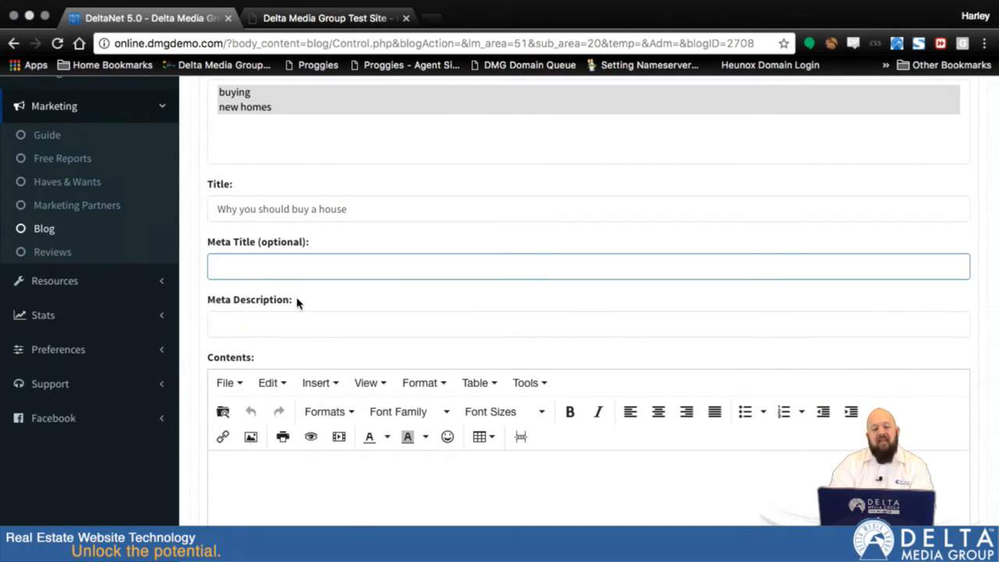
click(380, 209)
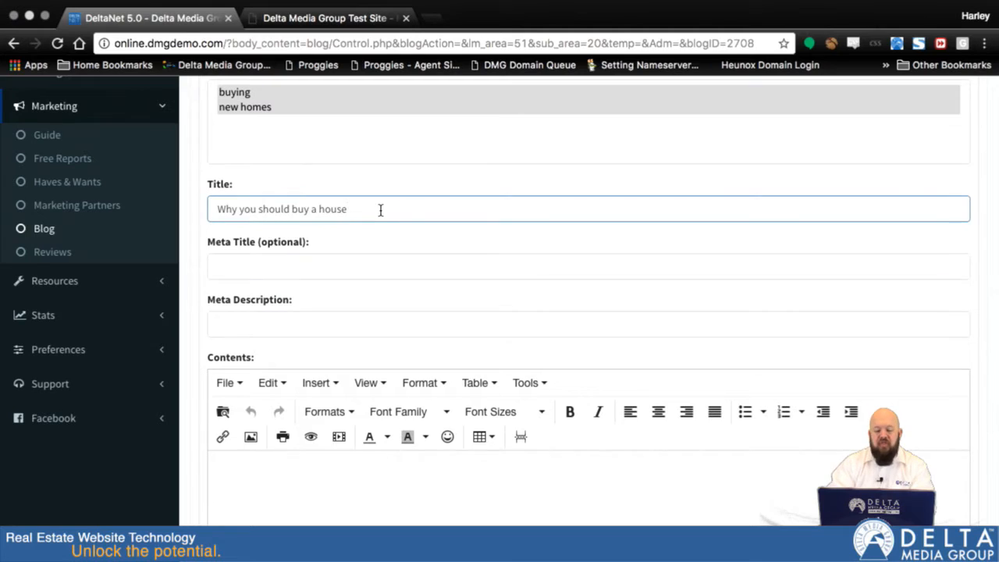
triple_click(380, 209)
key(ctrl+c)
click(348, 270)
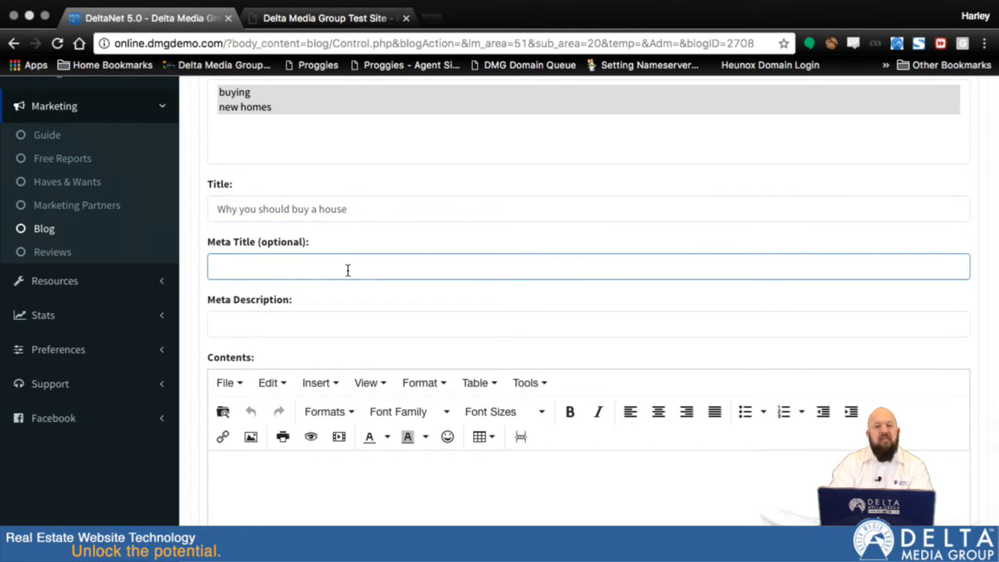
key(ctrl+v)
Step: Enter the meta description "This described why you should buy a new home."
click(284, 323)
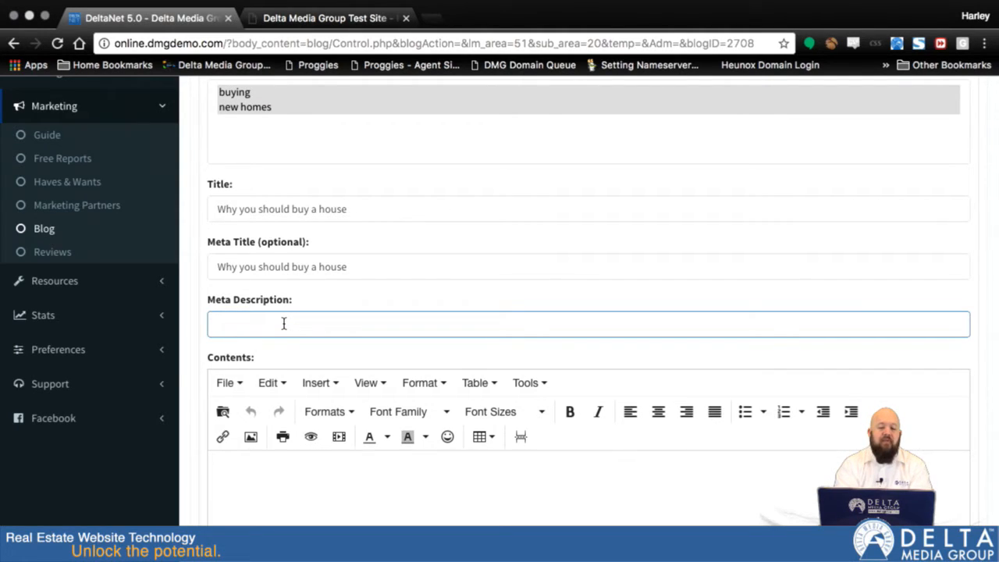
text(This )
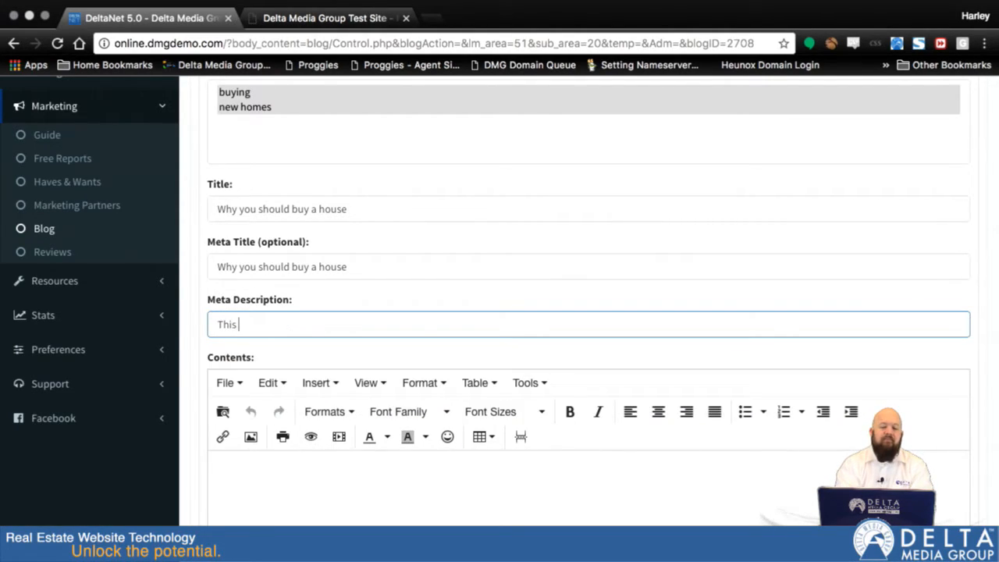
text(described why you sould bu)
key(BackSpace)
key(BackSpace)
key(BackSpace)
text(uld buy a house)
key(BackSpace)
key(BackSpace)
key(BackSpace)
key(BackSpace)
text(new home)
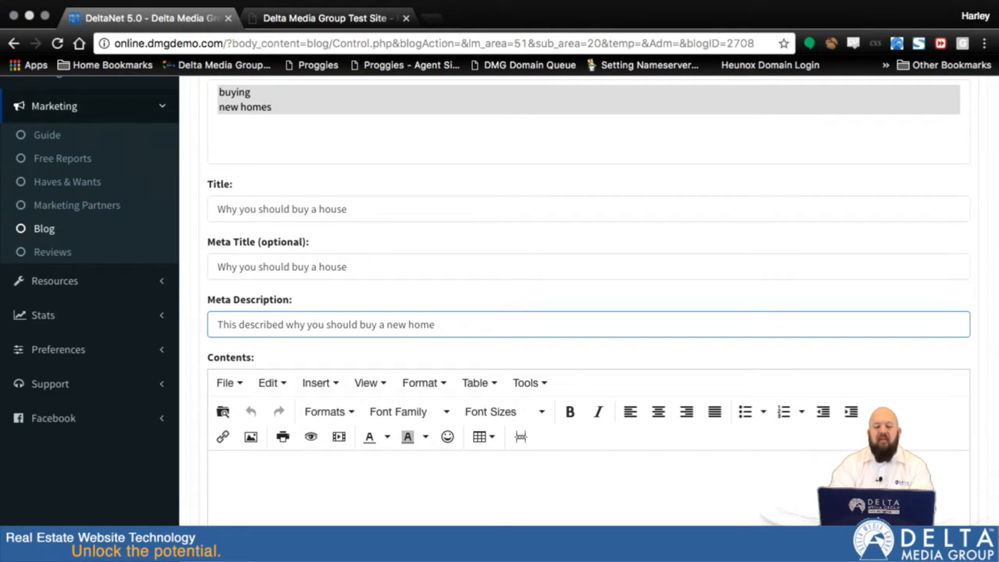
text(.)
Step: Write the article's contents as "You should buy a home now because you should."
scroll(495, 491, down, 3)
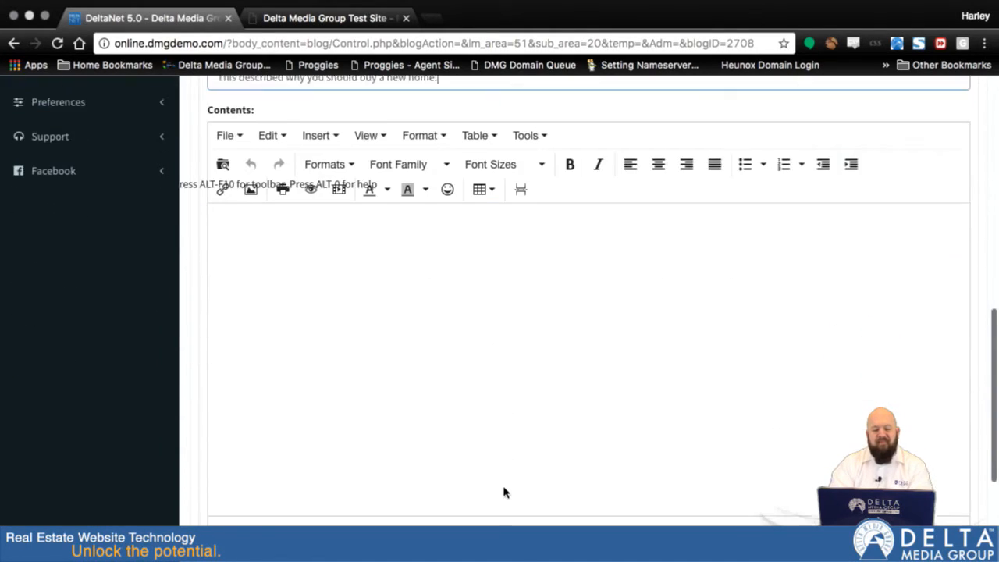
click(397, 295)
scroll(407, 307, down, 1)
scroll(407, 308, up, 1)
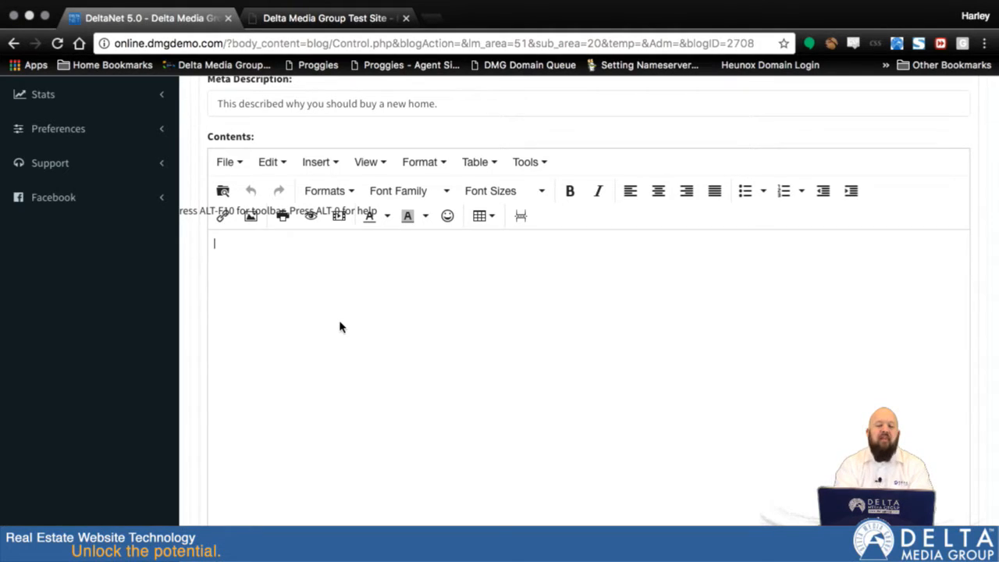
text(You should )
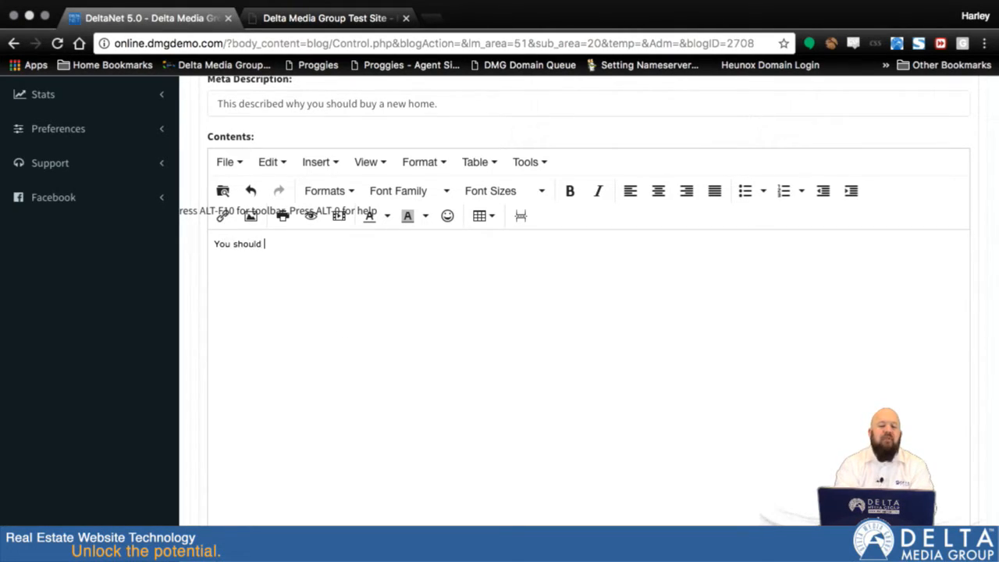
text(buy a home now becasueuse you should.)
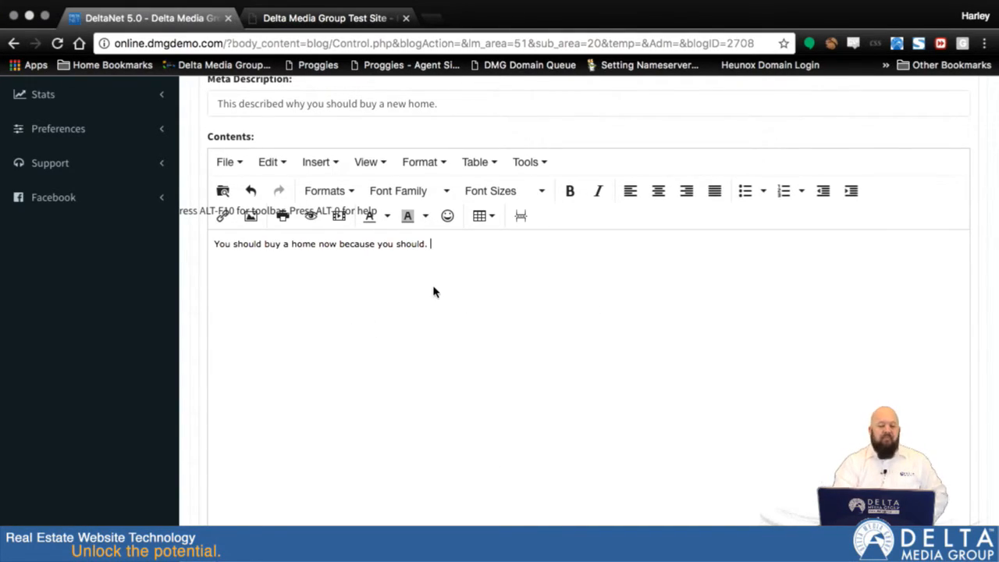
Step: Enable Facebook comments for the article and publish it
scroll(433, 292, down, 5)
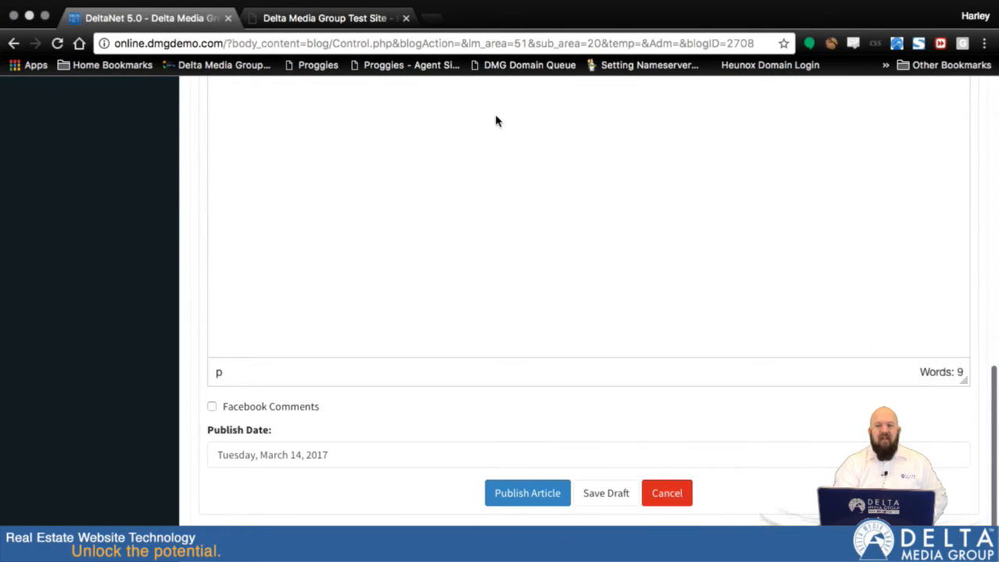
scroll(495, 117, up, 1)
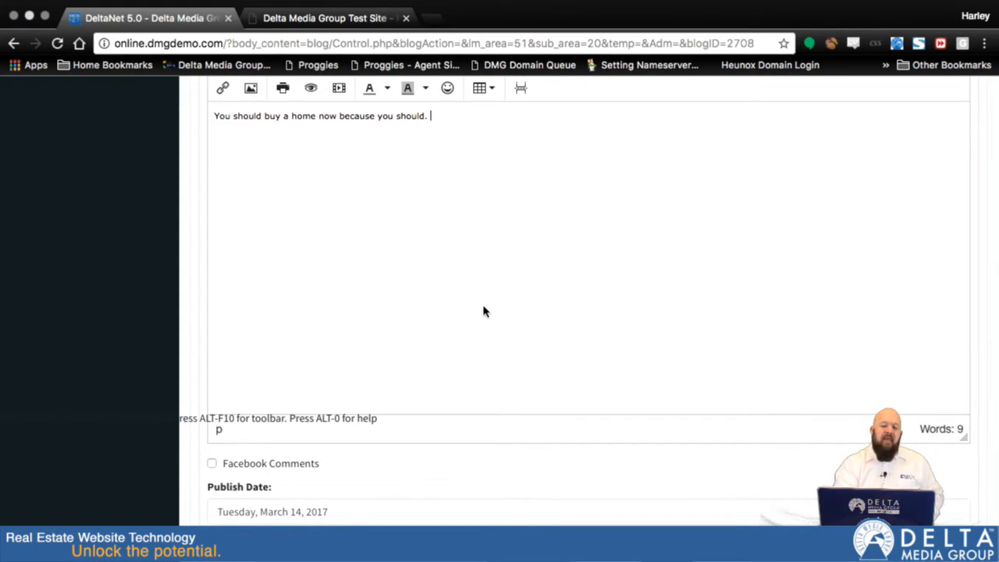
scroll(484, 310, down, 3)
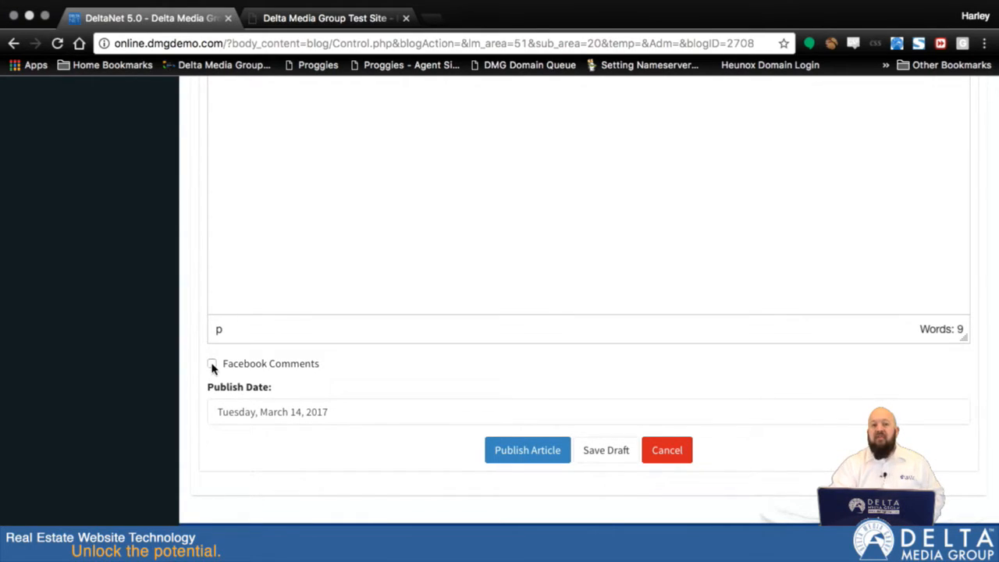
click(212, 364)
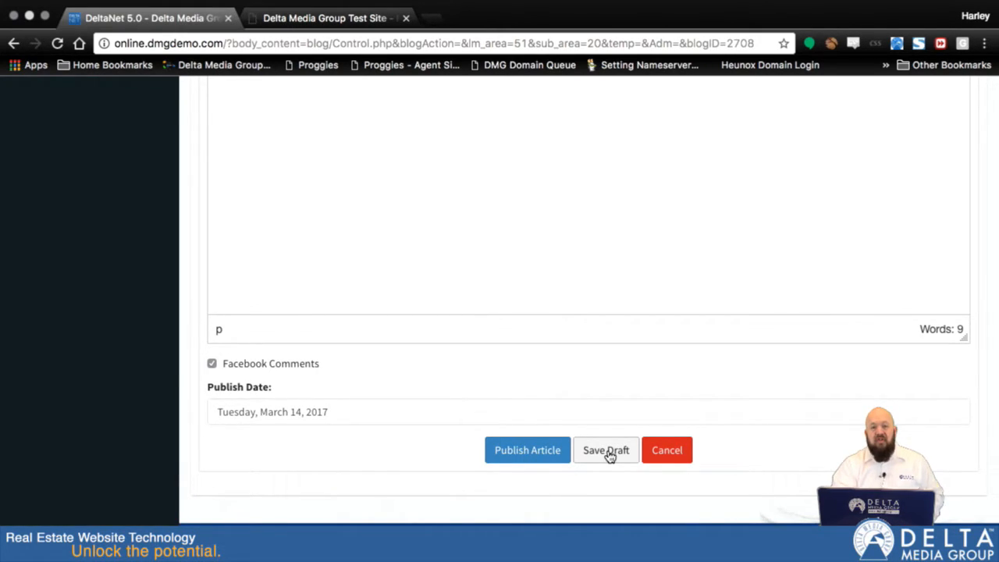
scroll(588, 226, down, 1)
click(588, 226)
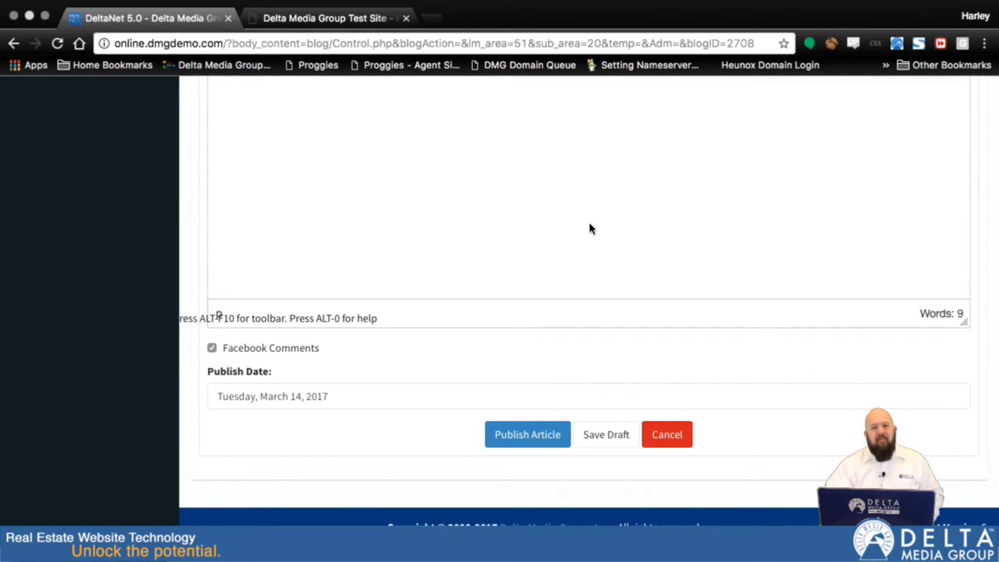
scroll(626, 428, up, 1)
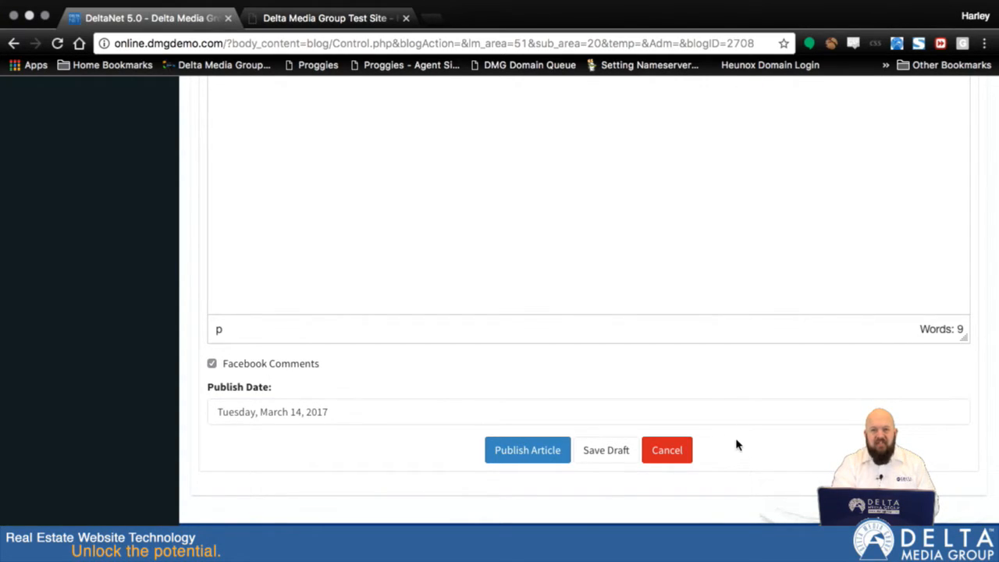
click(521, 462)
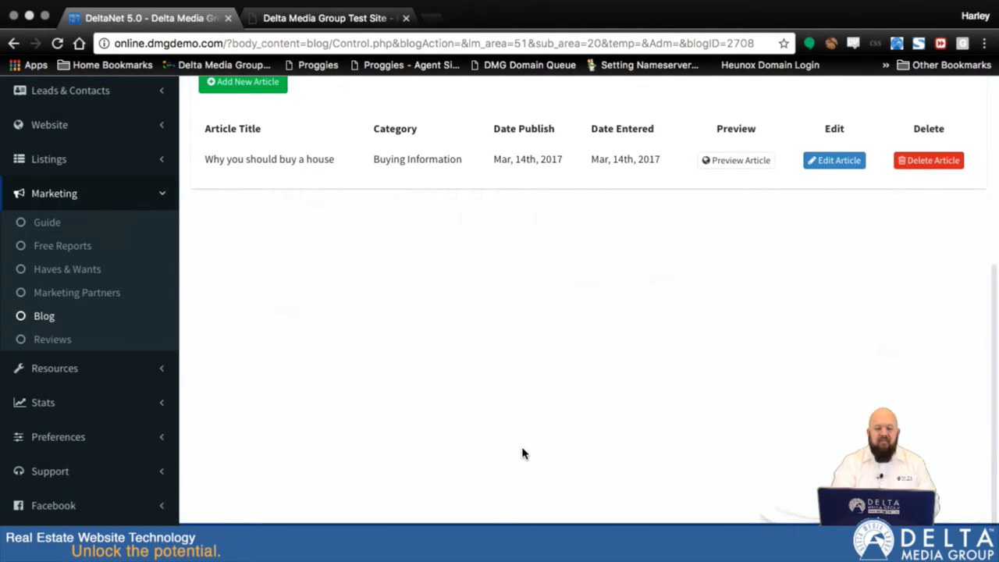
Step: Preview the blog and examine the published article along with its archives, categories and tags sections
scroll(380, 249, up, 2)
scroll(346, 163, up, 2)
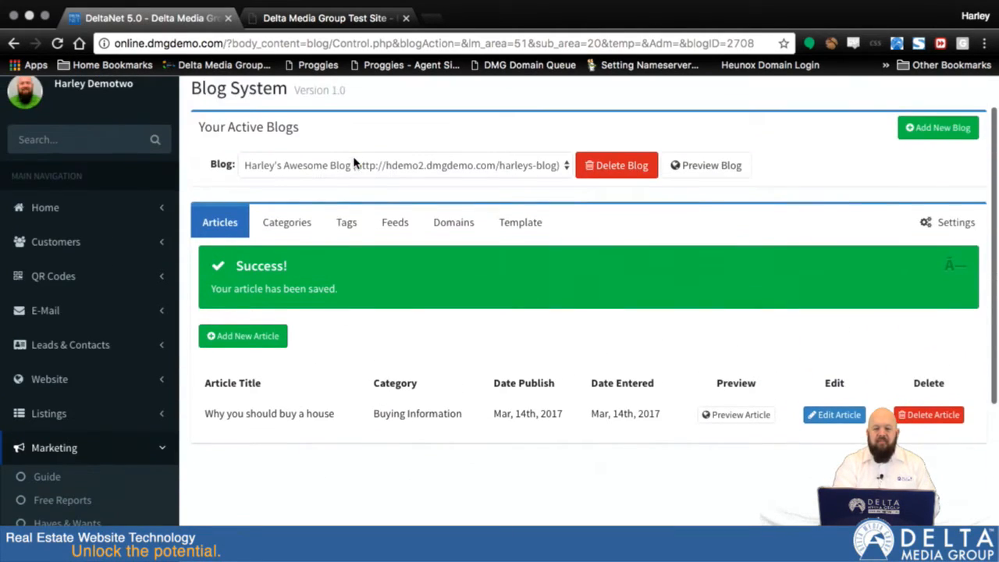
click(684, 172)
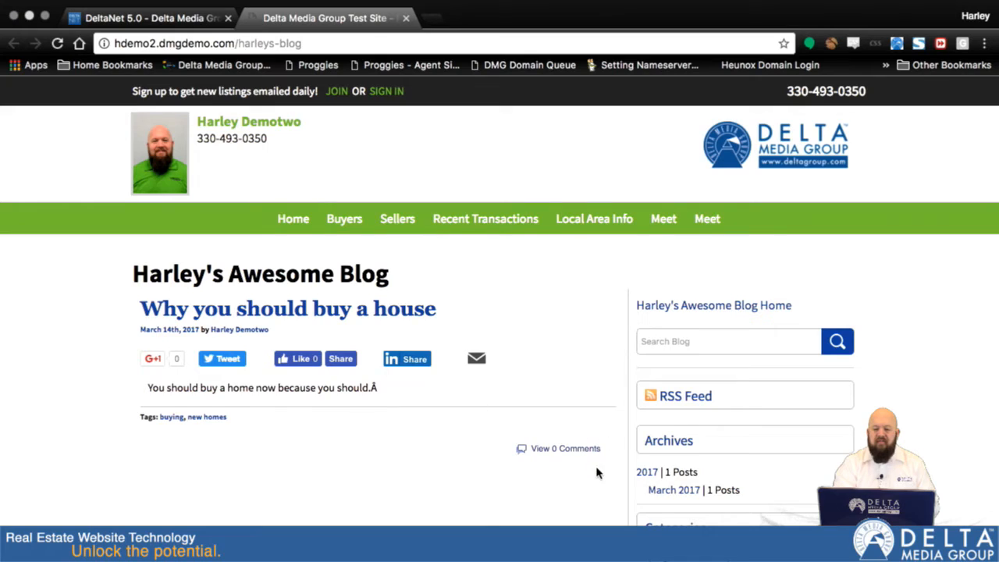
scroll(596, 473, down, 3)
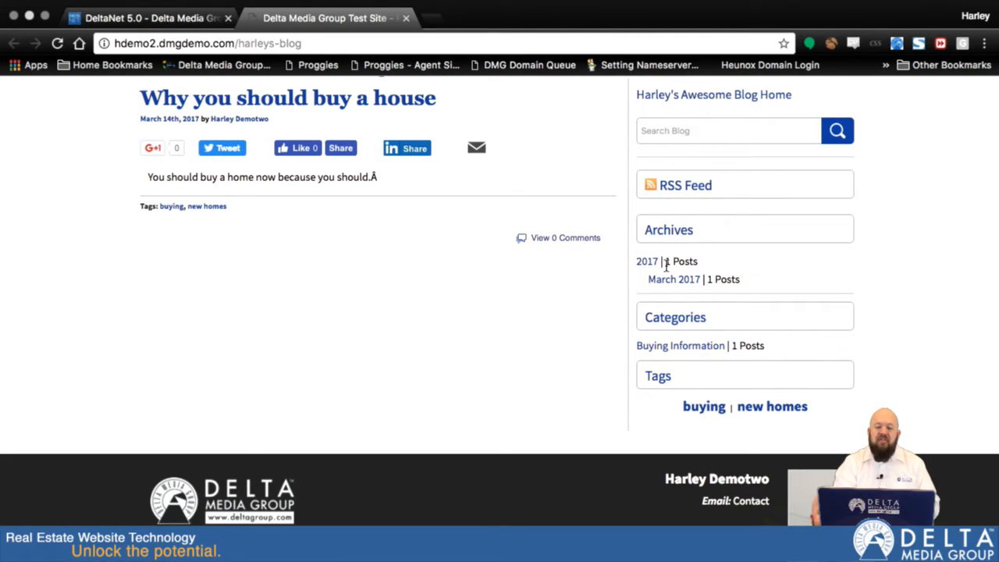
Step: Review the blog settings for the home page article limit and right column sections, and compare them with the live blog page
click(160, 35)
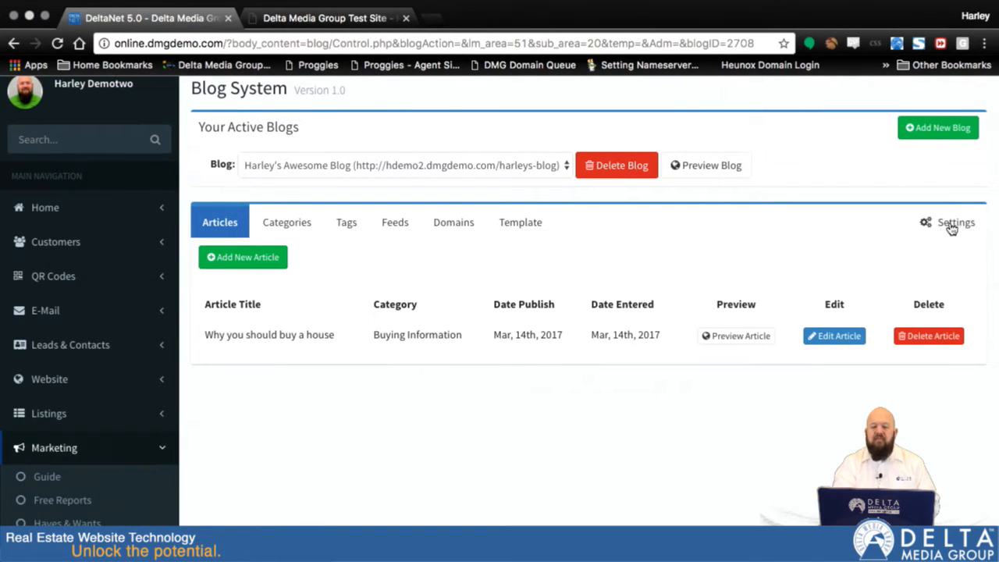
click(952, 223)
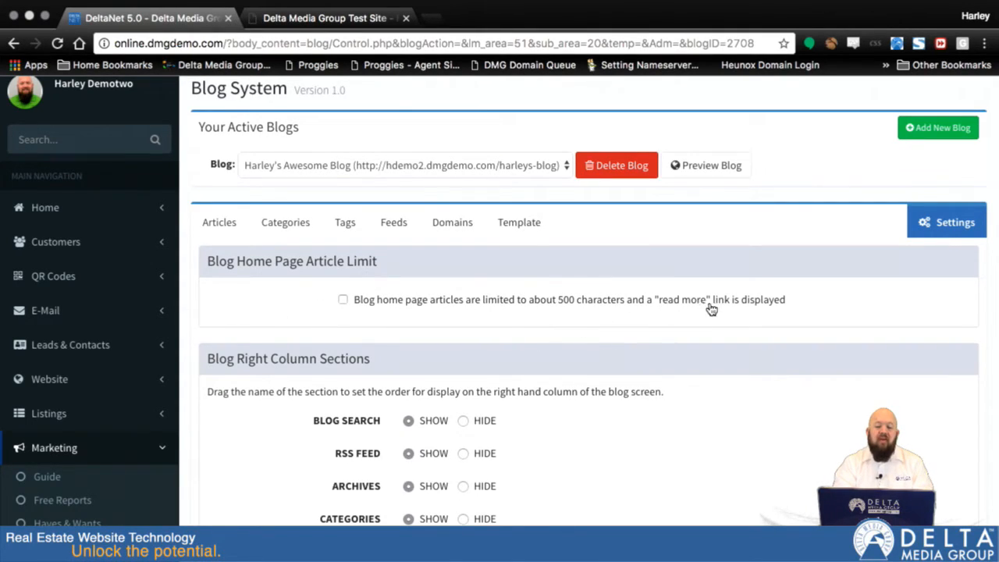
click(296, 34)
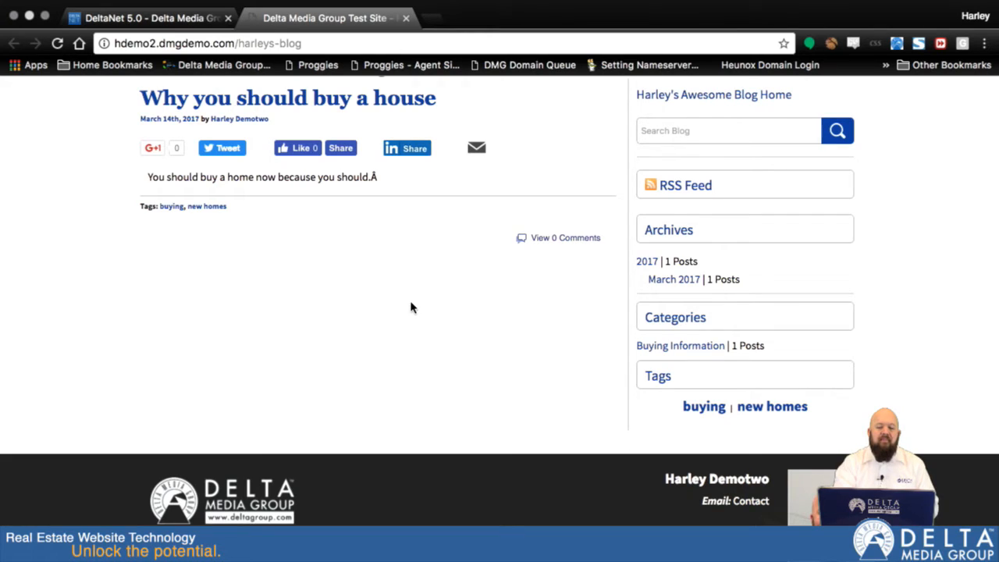
scroll(412, 307, up, 5)
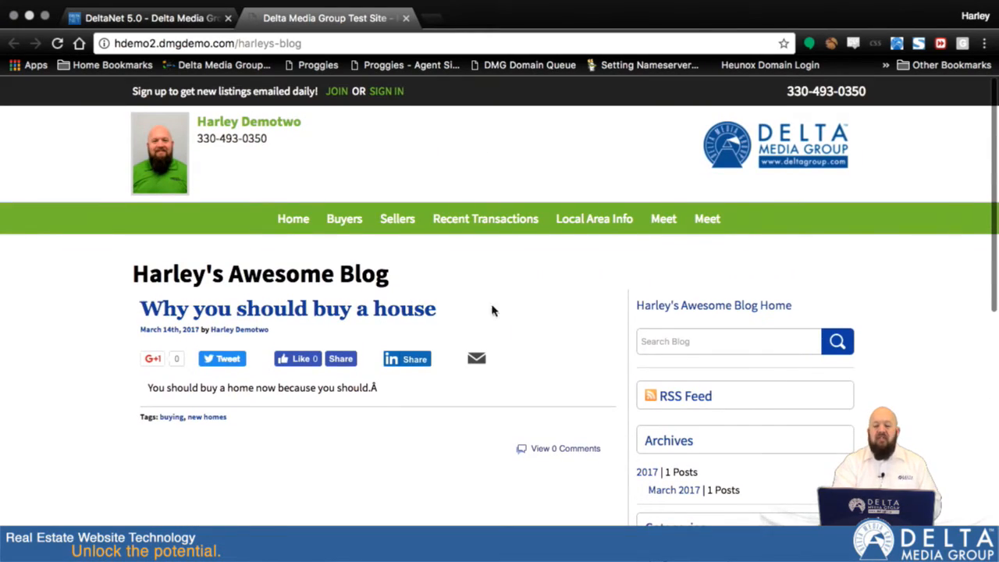
scroll(503, 353, down, 2)
scroll(503, 354, down, 1)
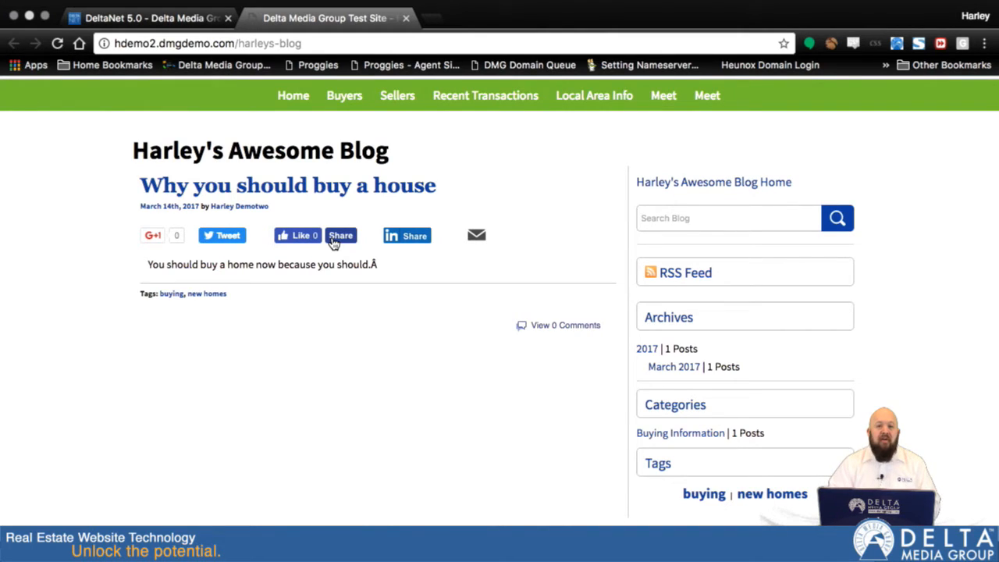
scroll(481, 374, up, 3)
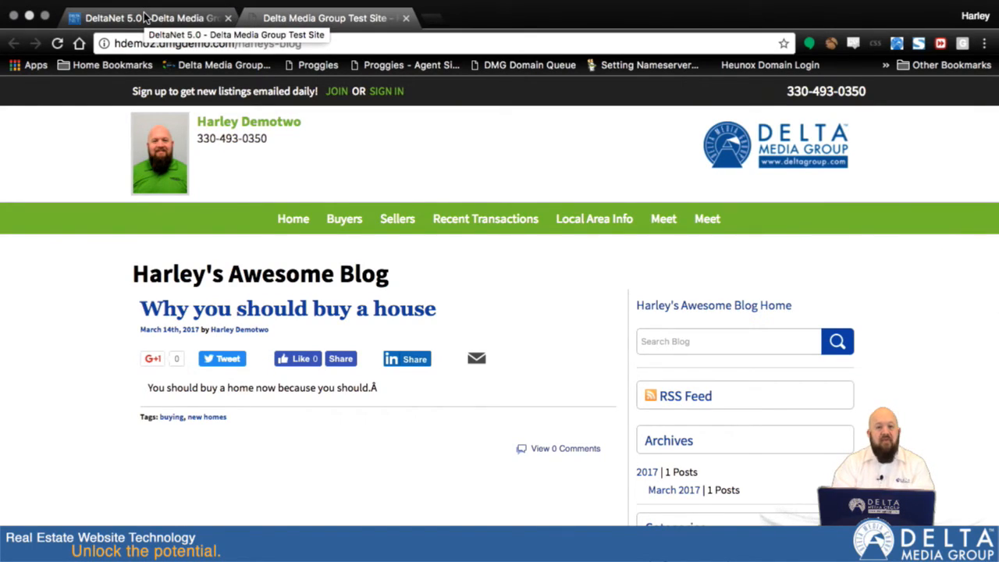
Step: Return to DeltaNet and open the blog's entry in the website's custom pages for editing
click(144, 22)
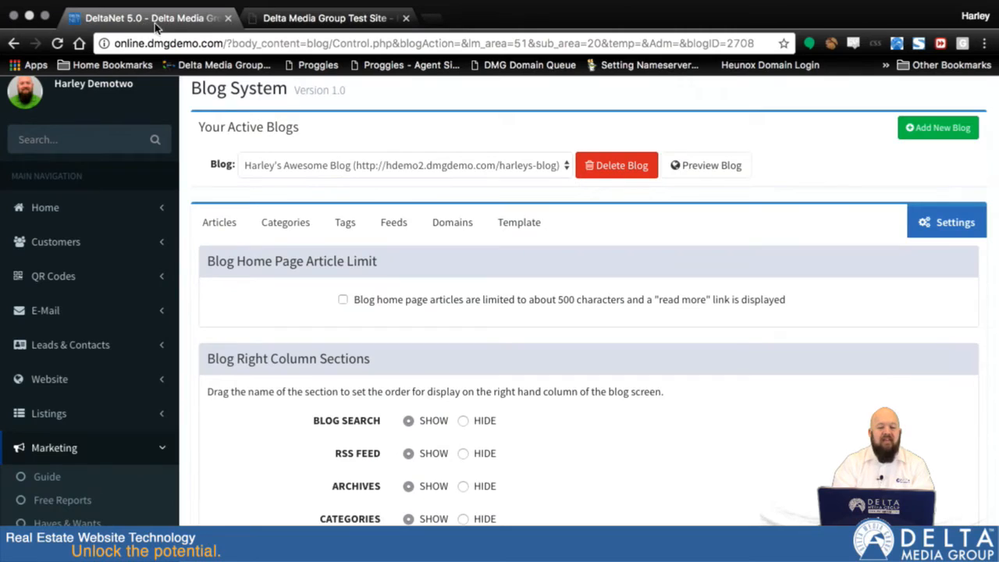
scroll(195, 303, down, 1)
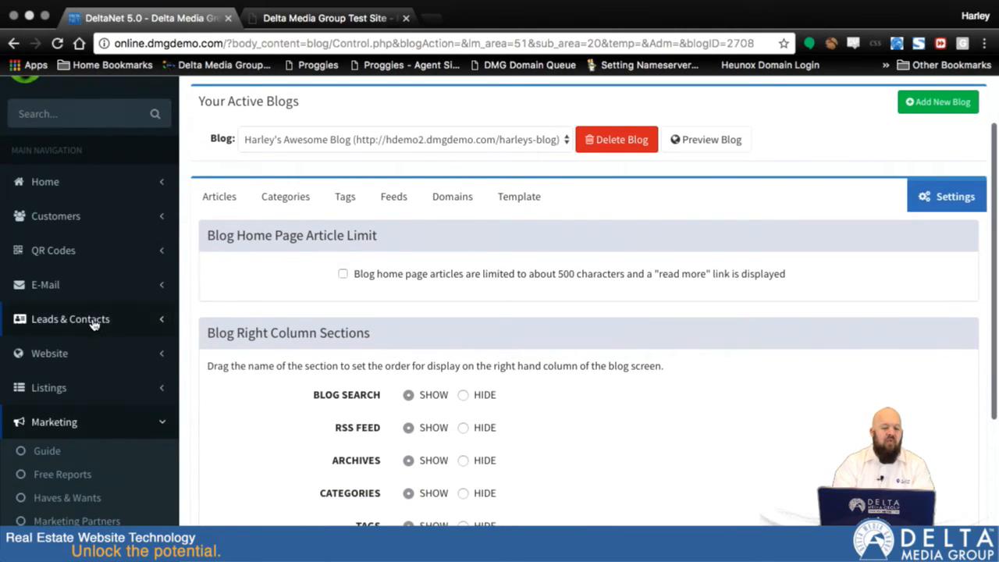
scroll(94, 324, down, 3)
click(54, 275)
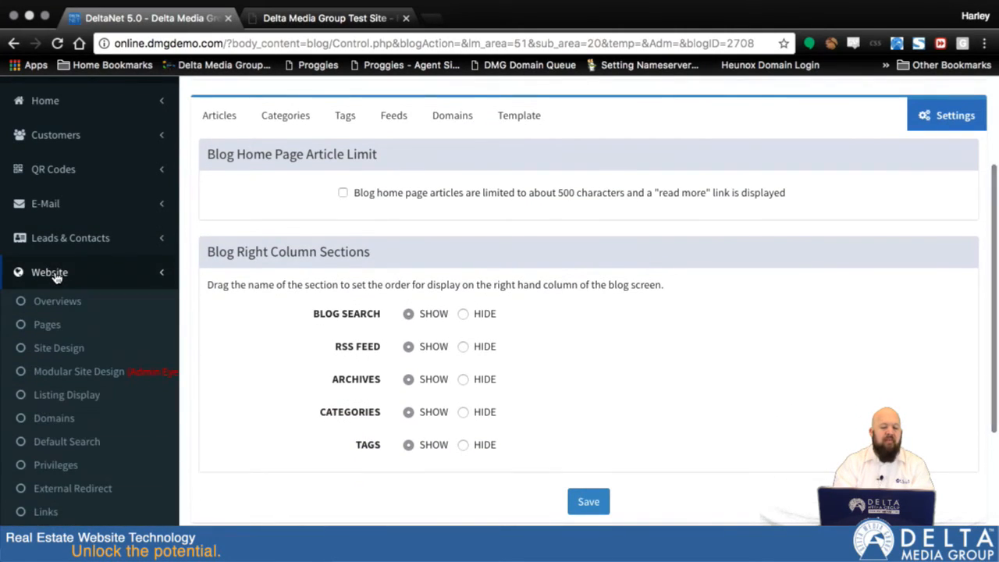
click(46, 326)
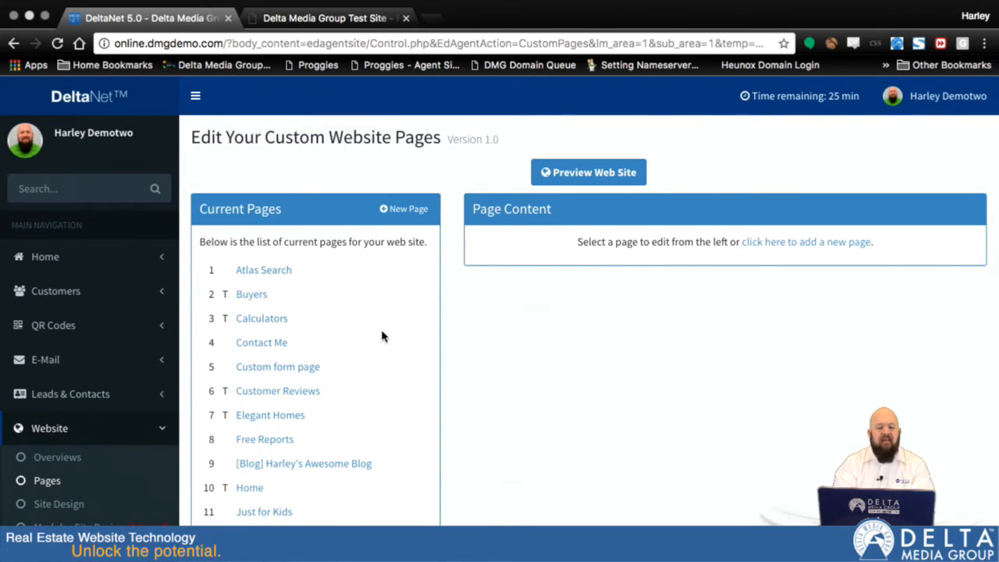
scroll(385, 333, down, 10)
scroll(381, 337, down, 4)
scroll(379, 335, up, 10)
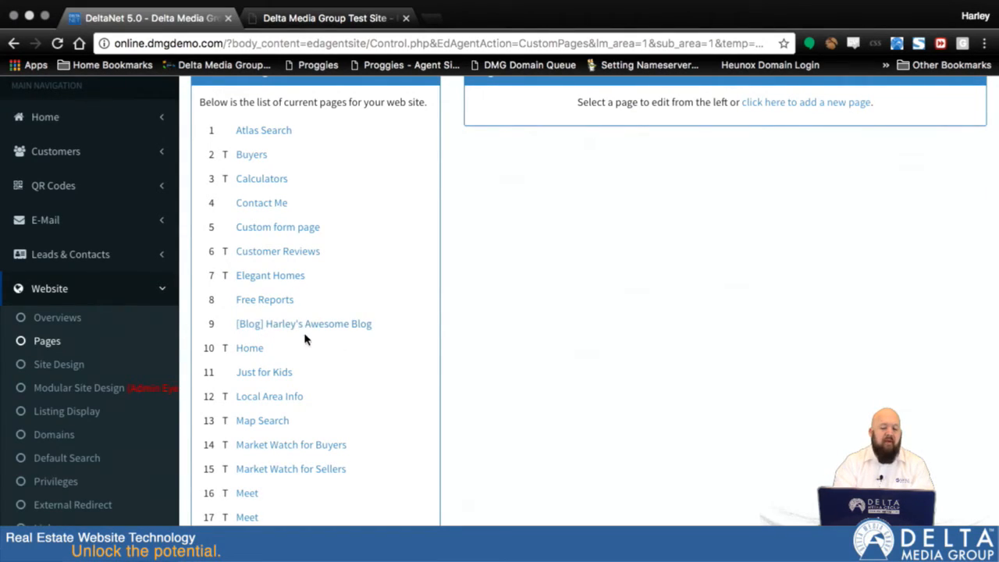
click(264, 328)
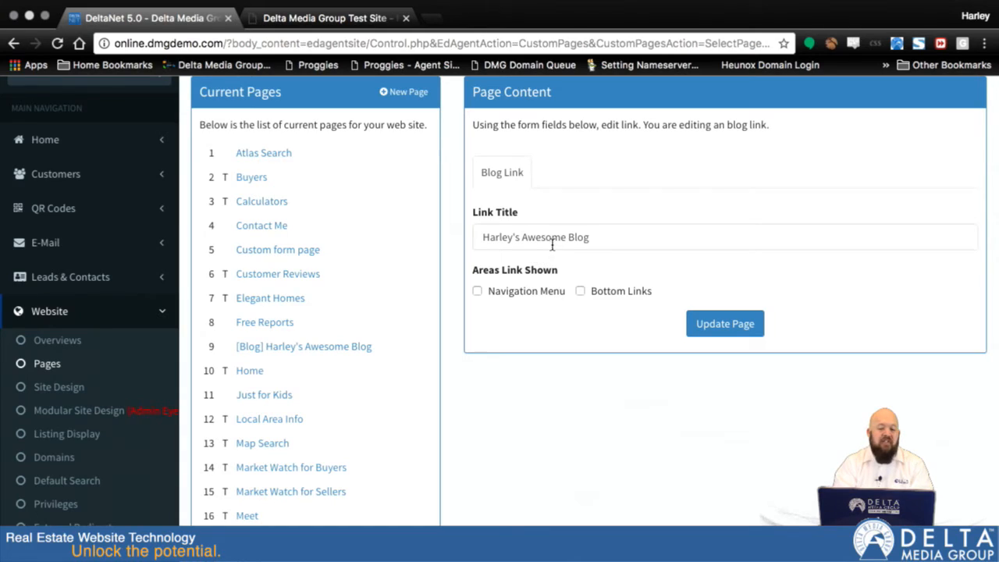
Step: Show the blog link in both the Navigation Menu and the Bottom Links, and update the page
click(476, 291)
click(580, 291)
click(724, 326)
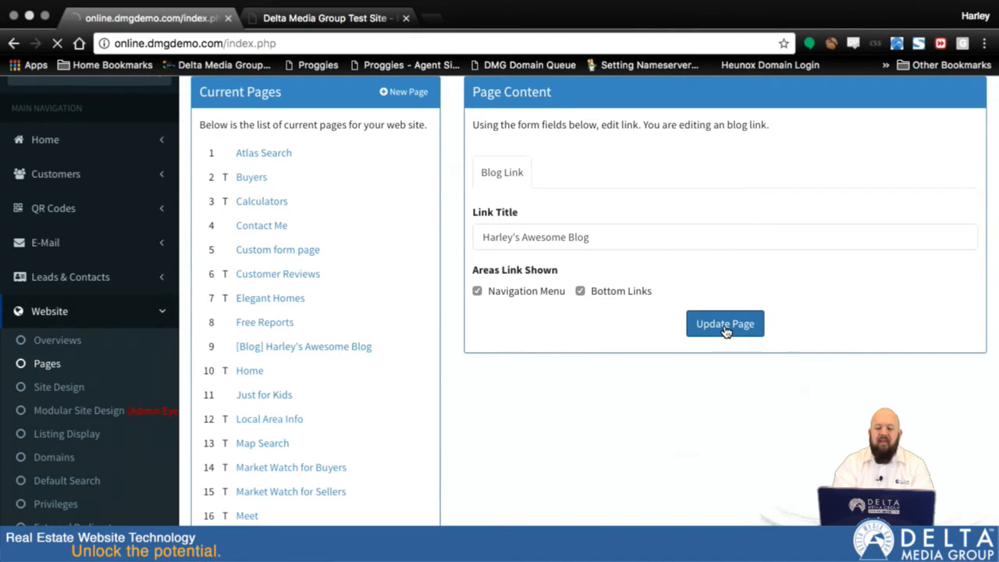
Step: Nest the blog under the first Meet item, below Customer Reviews, in the Navigation Menu and save the order
scroll(593, 517, down, 15)
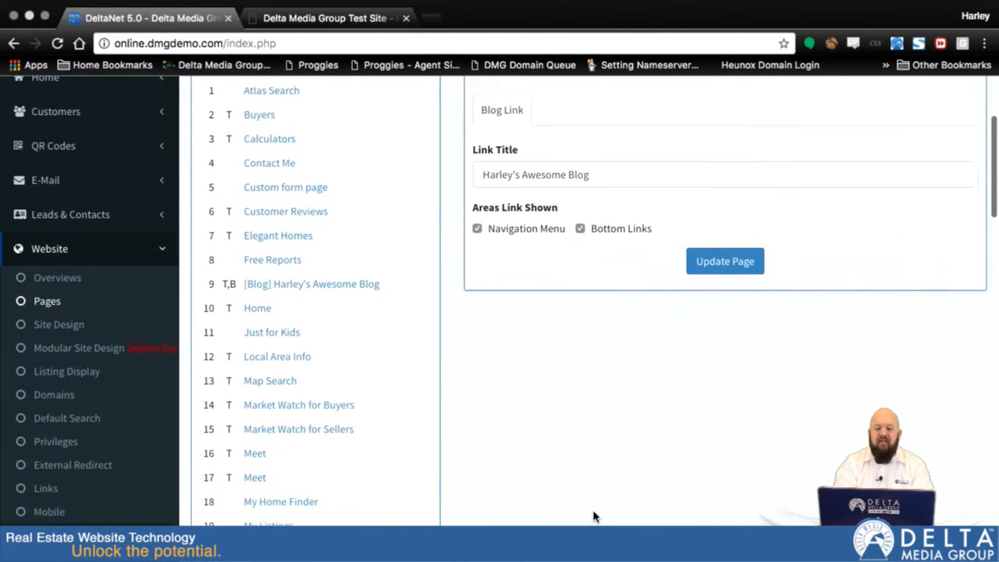
scroll(593, 517, down, 3)
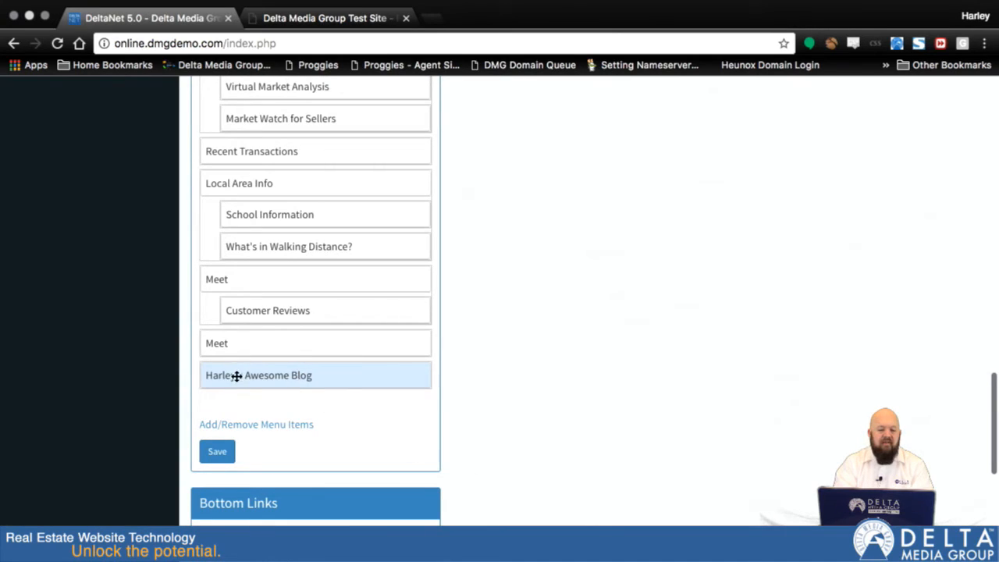
drag(254, 376, 276, 338)
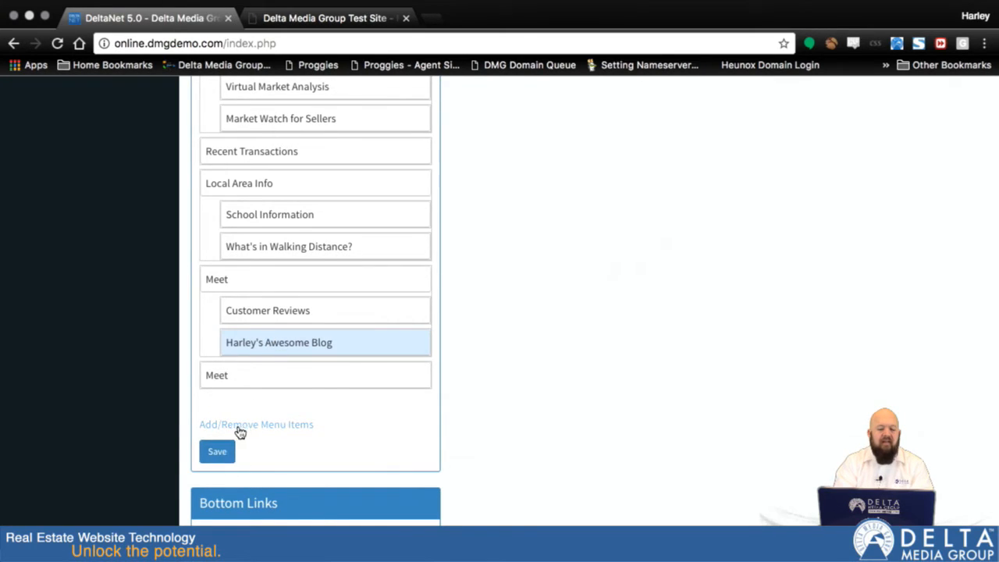
click(217, 453)
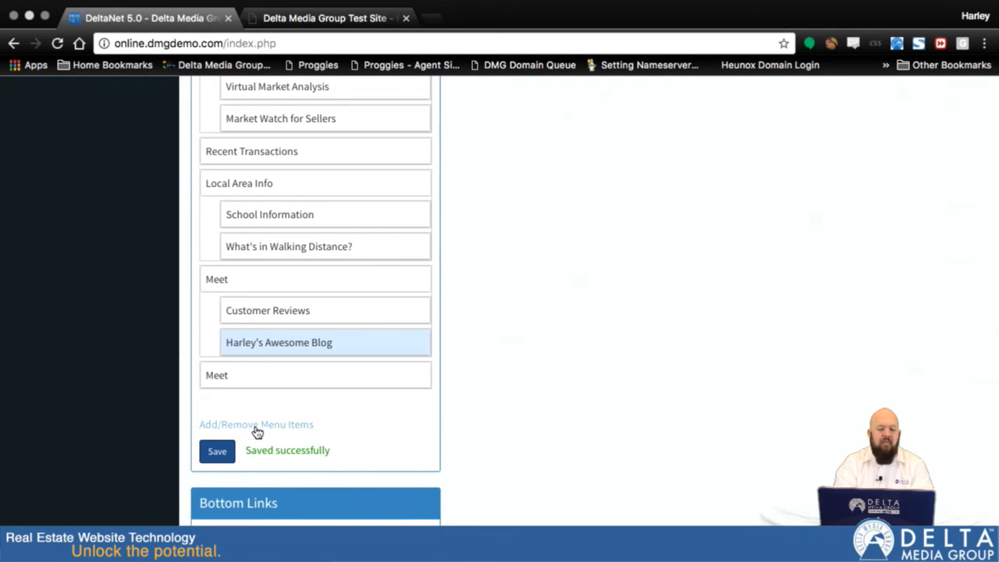
Step: Remove the second, duplicate Meet item from the Navigation Menu and save the menu
click(233, 425)
scroll(534, 406, down, 5)
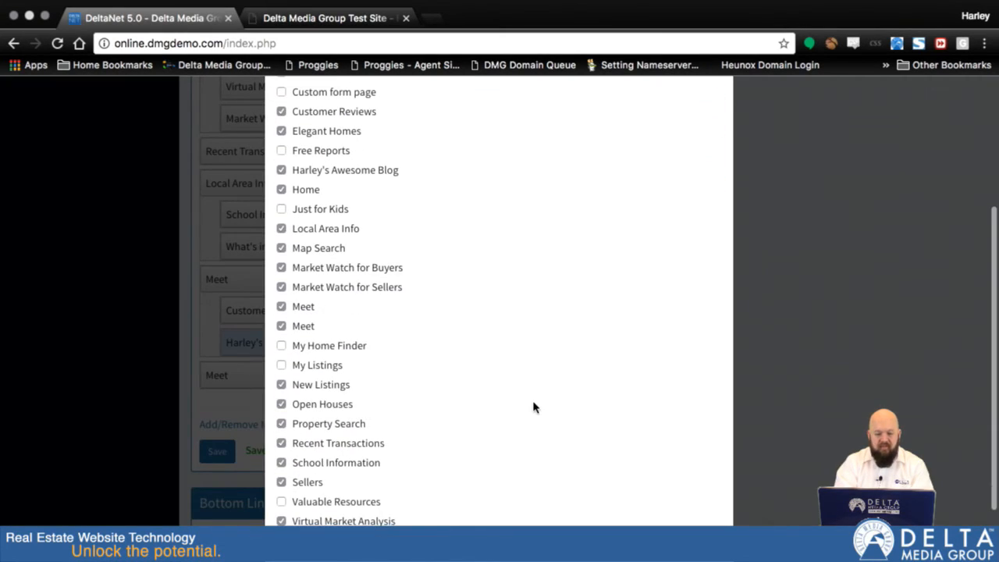
click(281, 325)
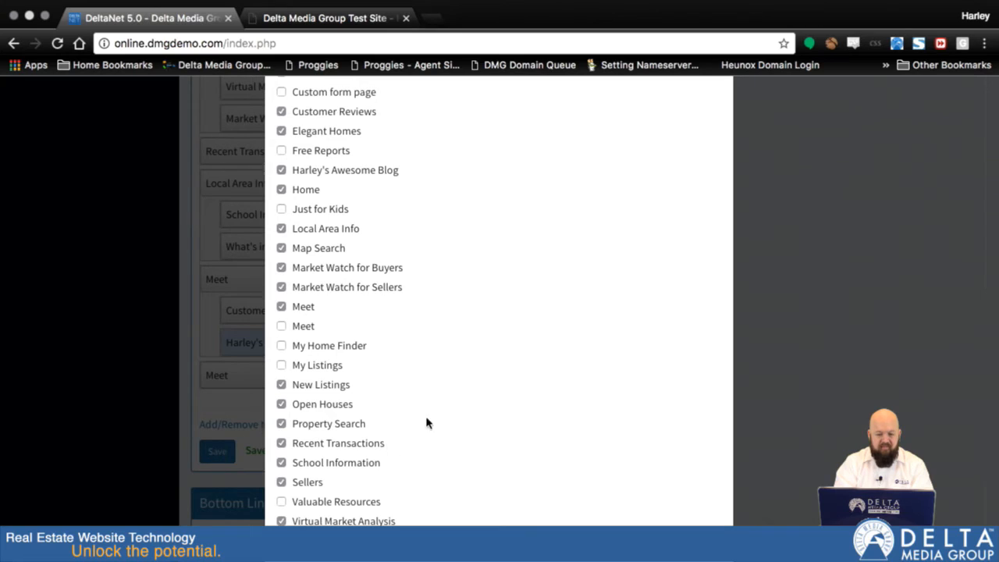
scroll(526, 196, down, 2)
click(698, 512)
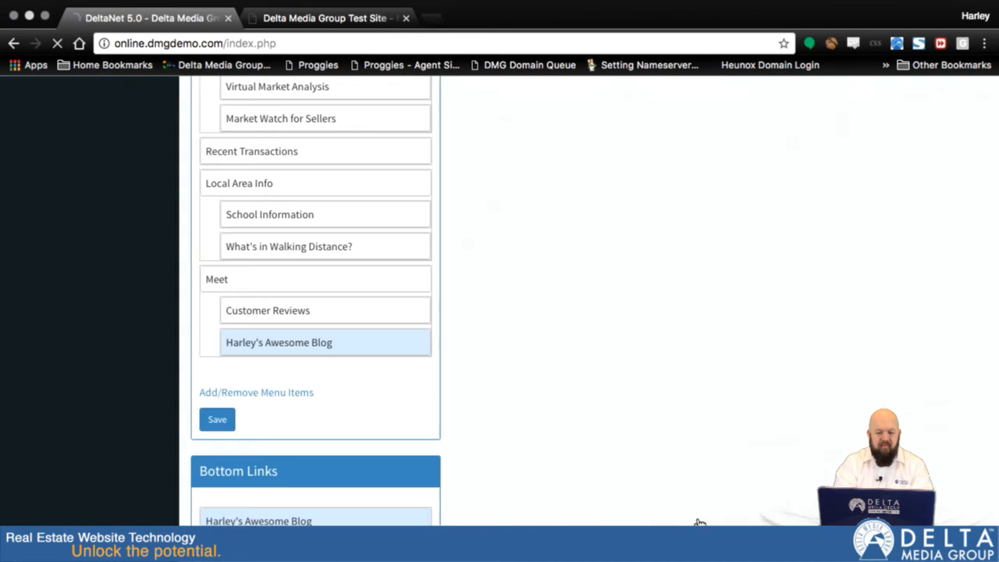
click(217, 421)
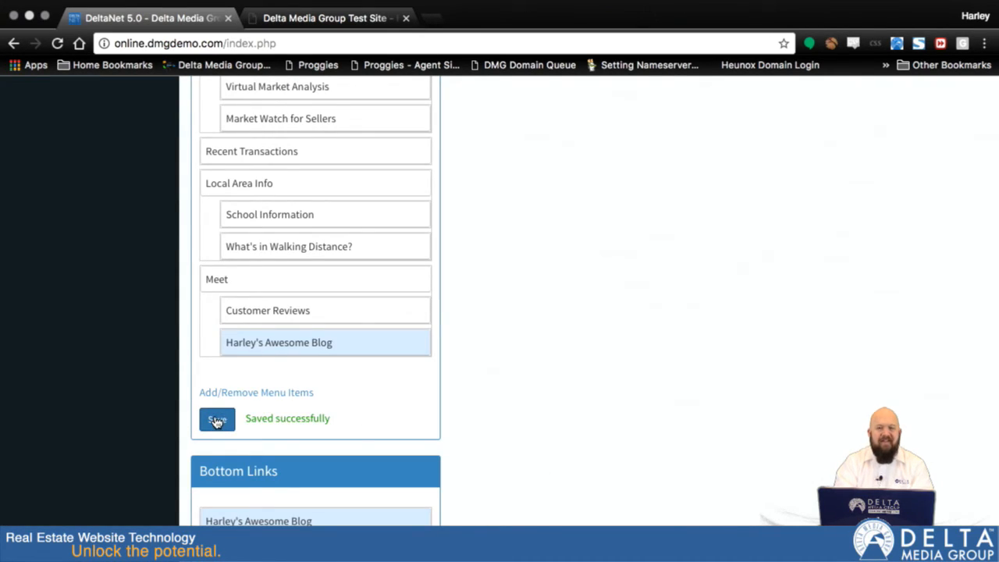
Step: On the live website, load the home page, open the blog from the Meet submenu and look over its page
scroll(555, 209, up, 2)
scroll(555, 209, up, 6)
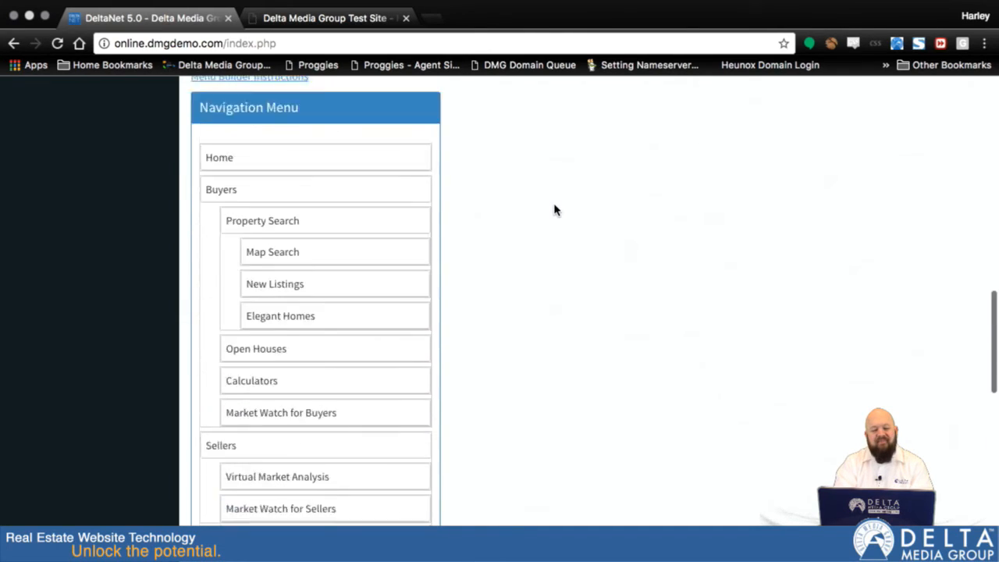
click(326, 18)
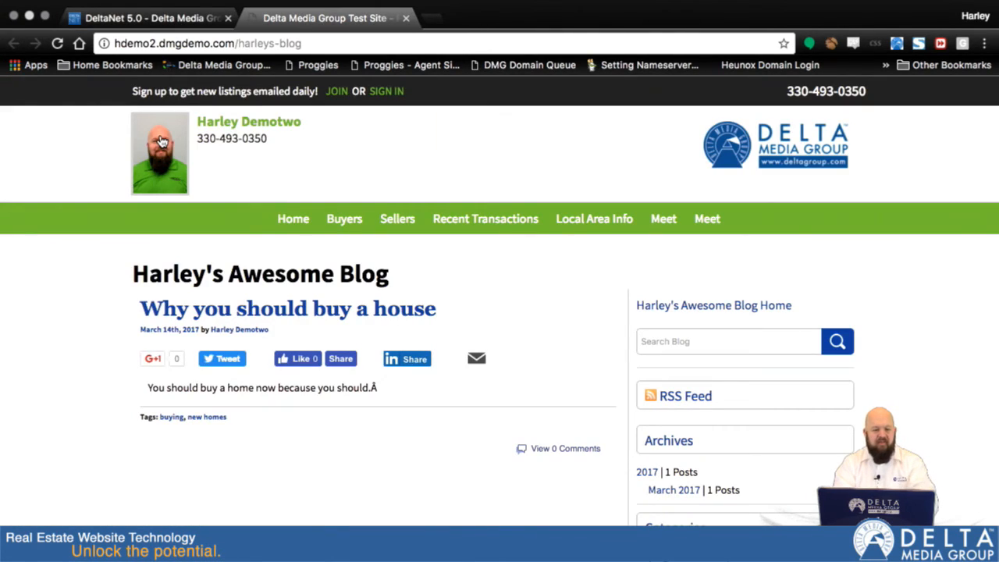
click(315, 219)
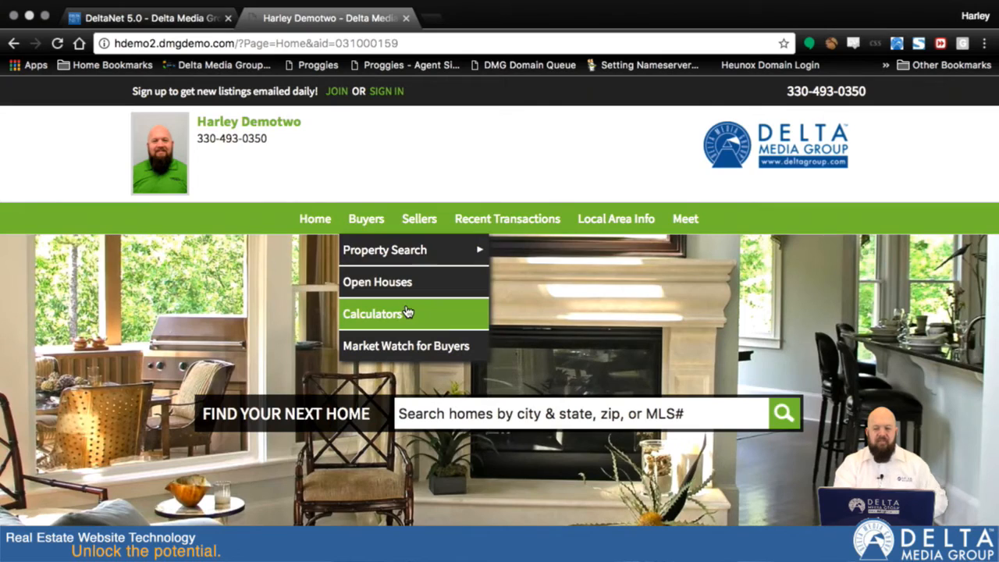
mouse_move(679, 219)
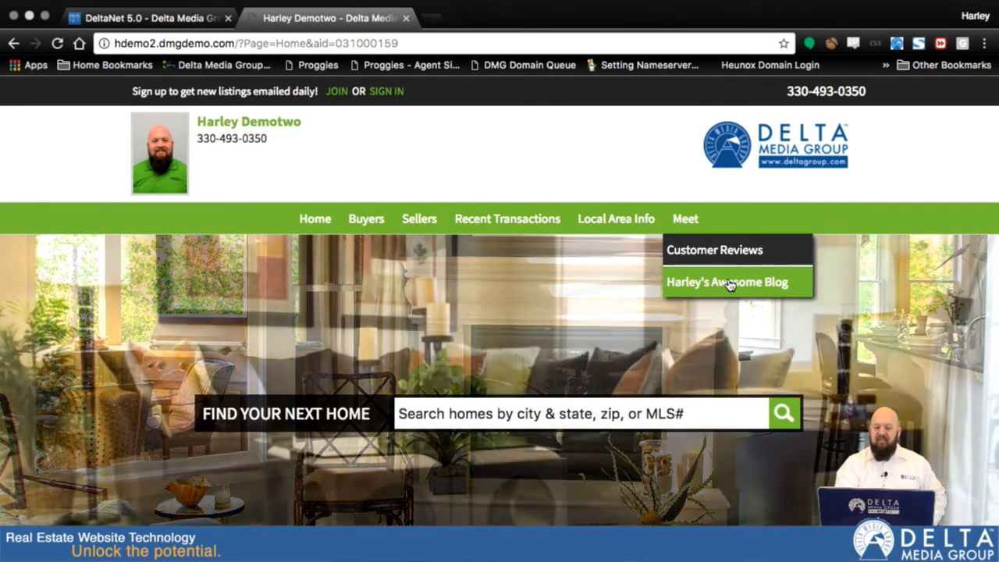
click(730, 284)
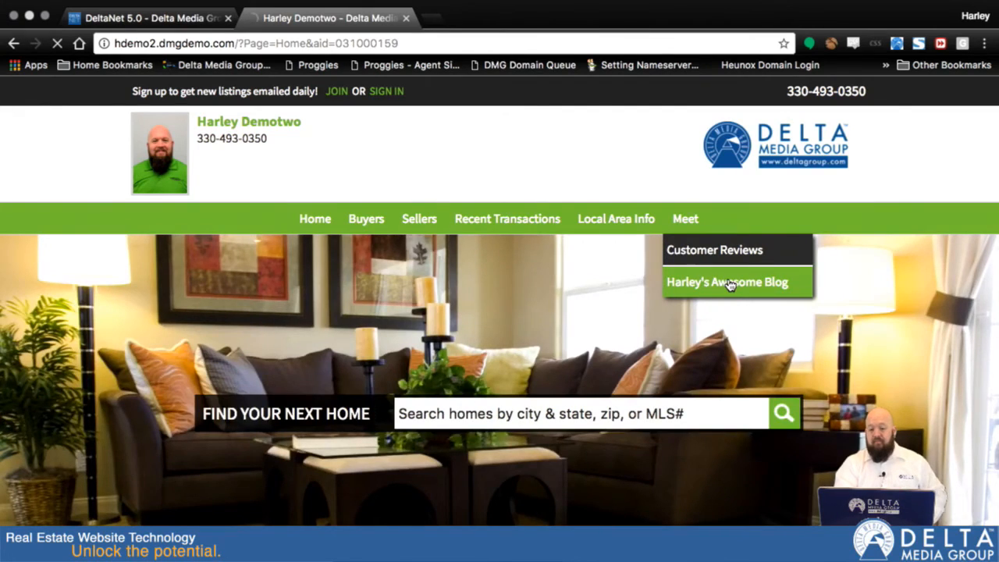
scroll(451, 503, down, 7)
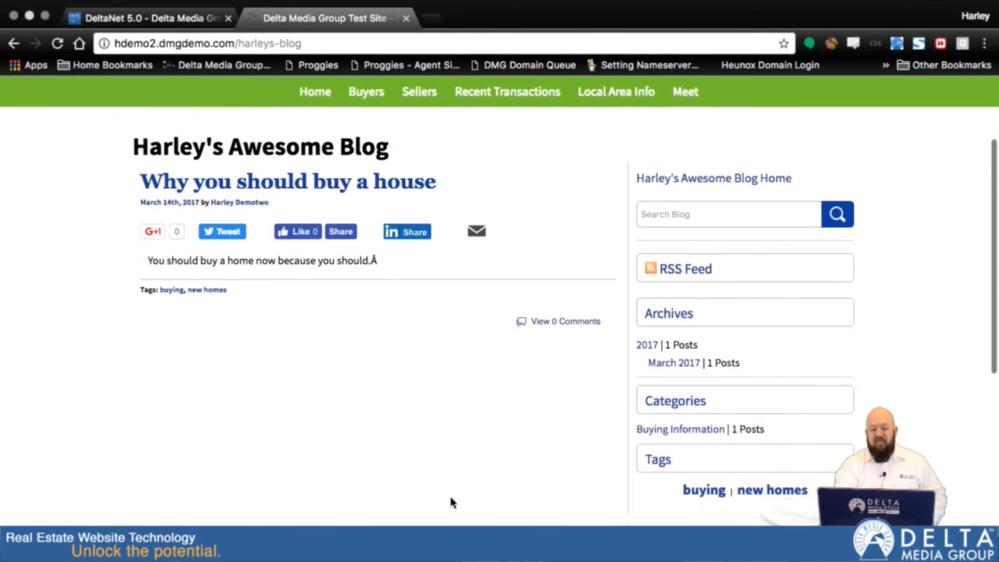
scroll(452, 502, up, 3)
scroll(451, 502, up, 4)
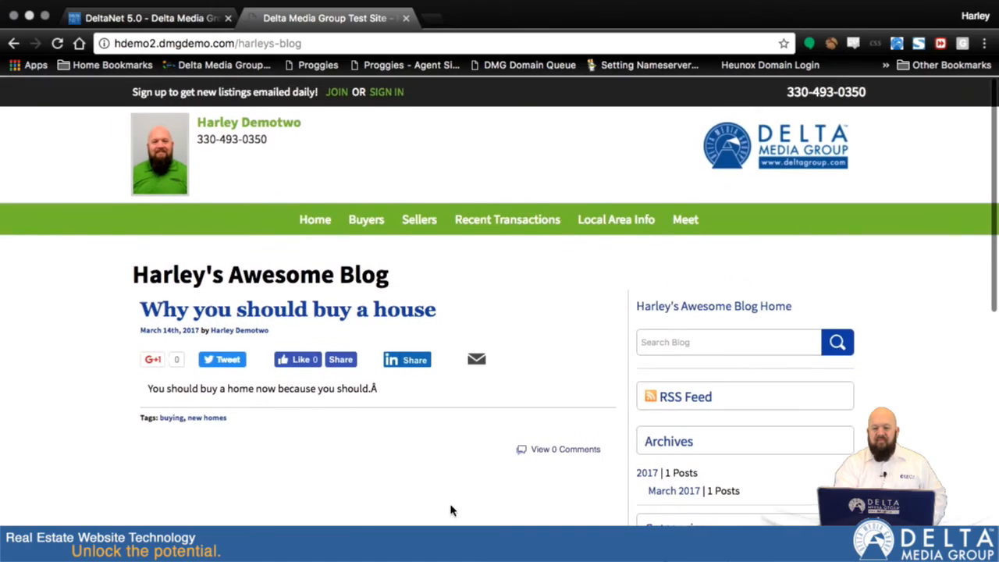